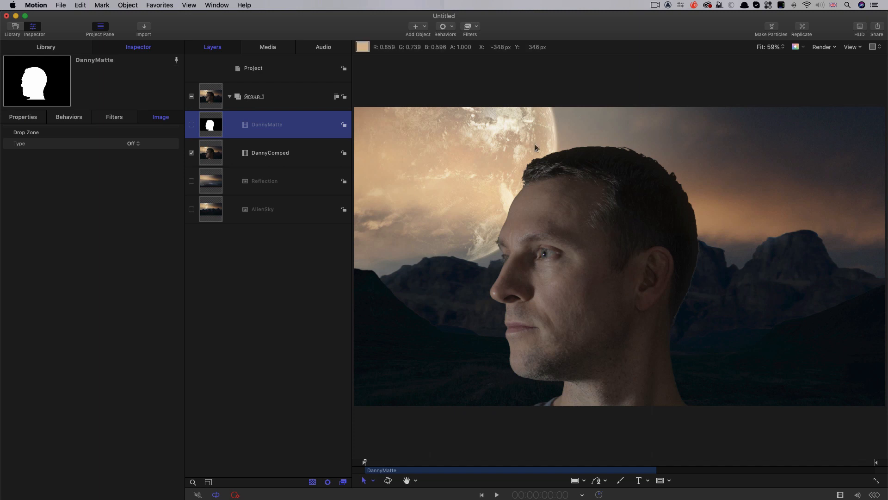
- Preview the Reflection and AlienSky layers one at a time, leaving only DannyComped shown and selected
click(191, 152)
click(191, 181)
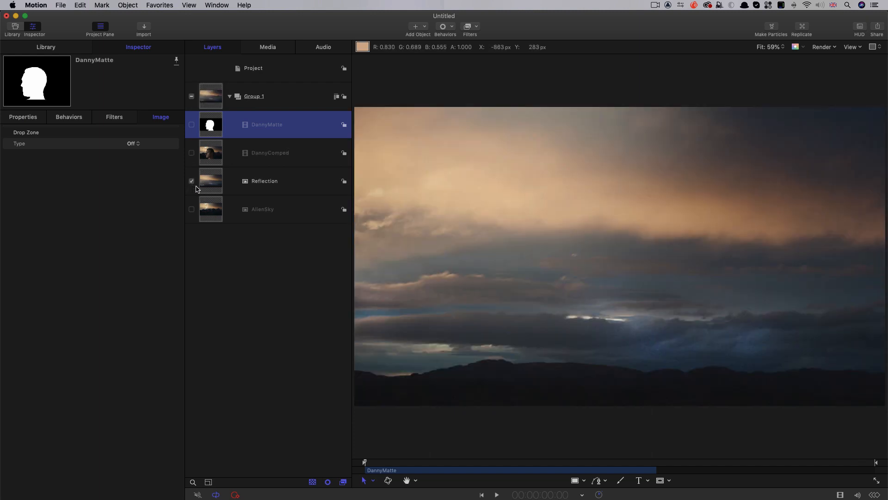
click(192, 181)
click(191, 209)
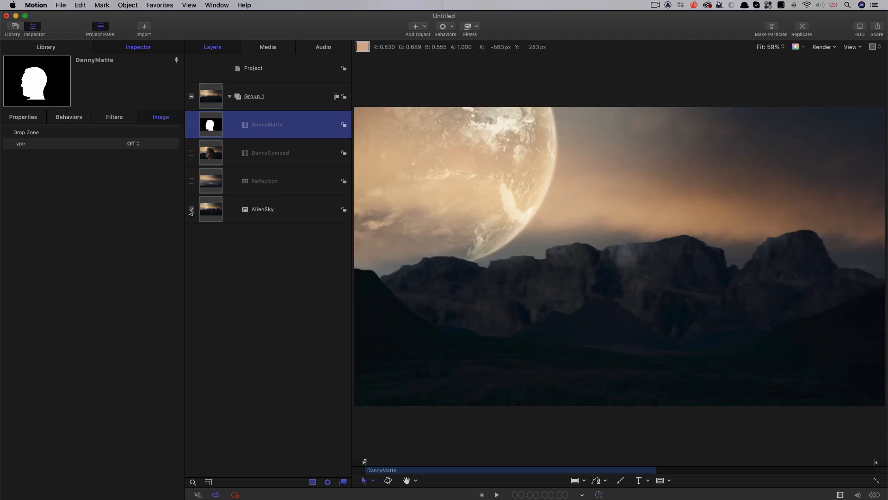
click(225, 210)
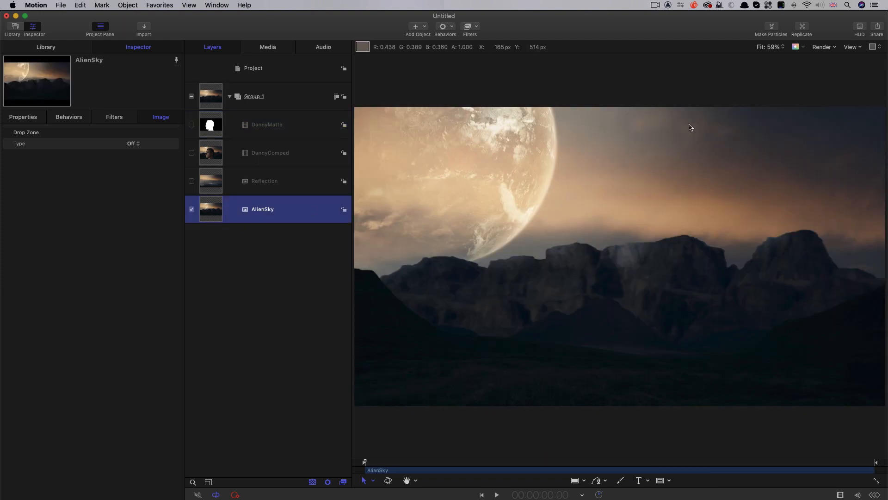
click(191, 210)
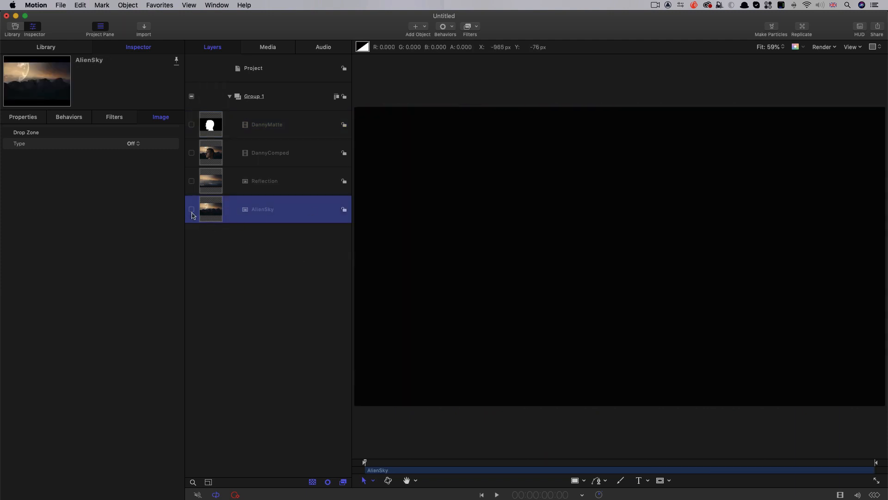
click(210, 155)
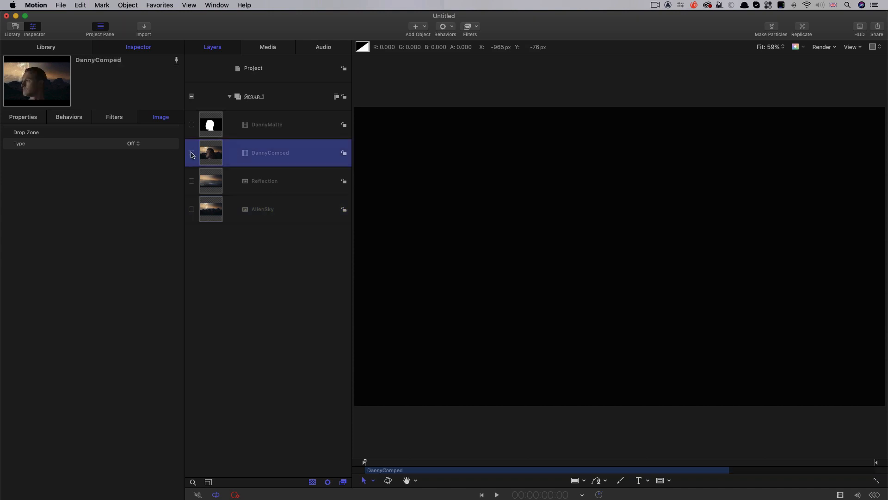
click(191, 153)
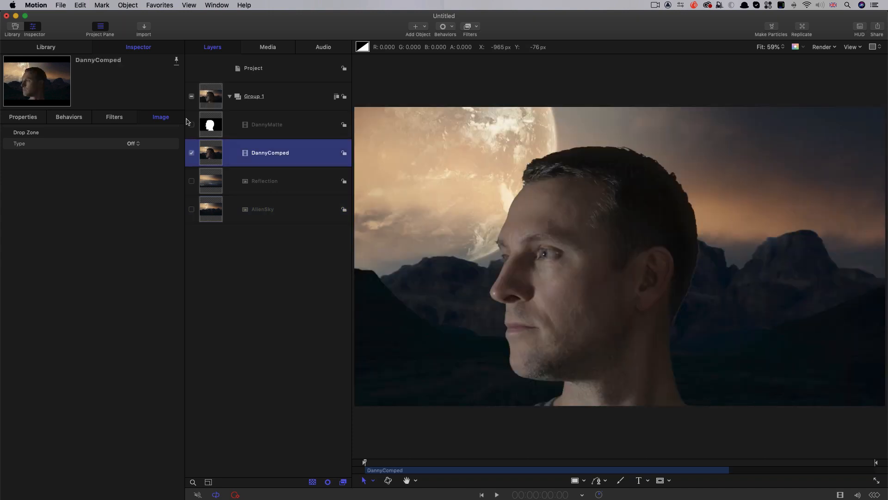
- Set the DannyComped clip's speed to 50% and its frame blending to Optical Flow
click(31, 118)
click(84, 337)
double_click(76, 336)
text(5)
key(Tab)
click(129, 393)
click(139, 419)
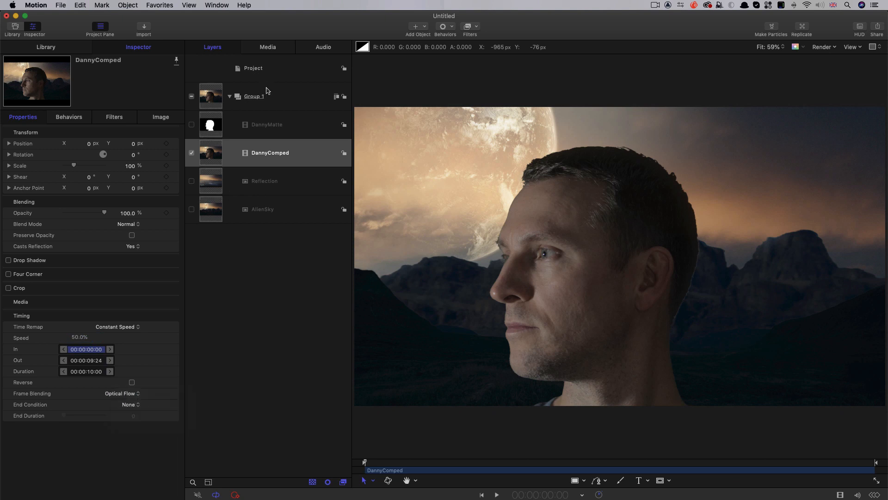
- Retime the DannyMatte clip to 50% speed with Optical Flow frame blending
click(213, 126)
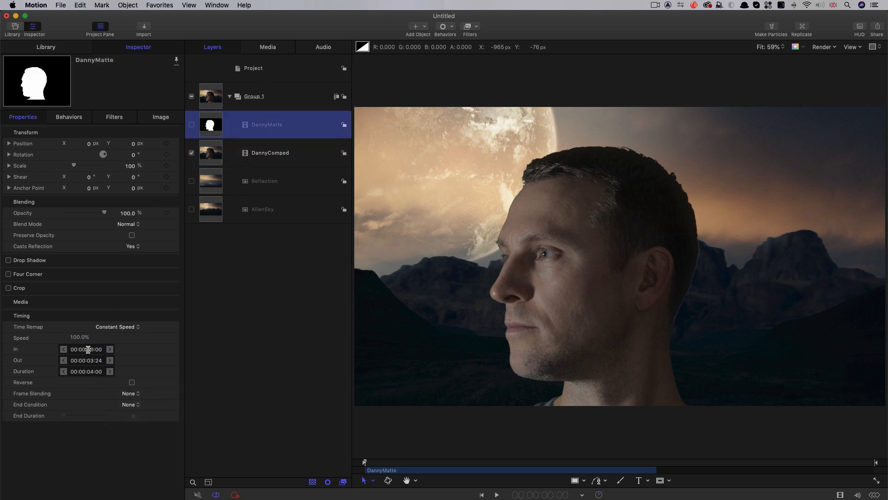
click(78, 335)
text(50)
key(Tab)
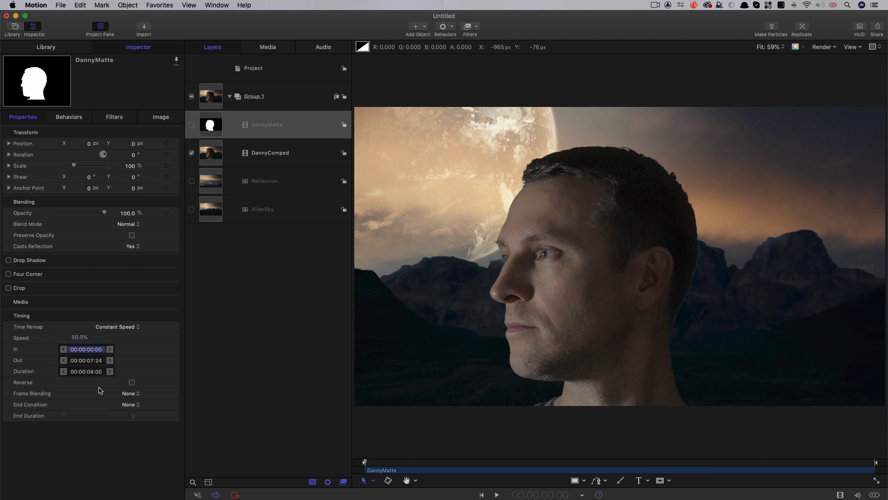
click(129, 393)
click(139, 420)
- Add an image mask to DannyComped, using DannyMatte as the mask source and Luminance as the source channel
click(209, 155)
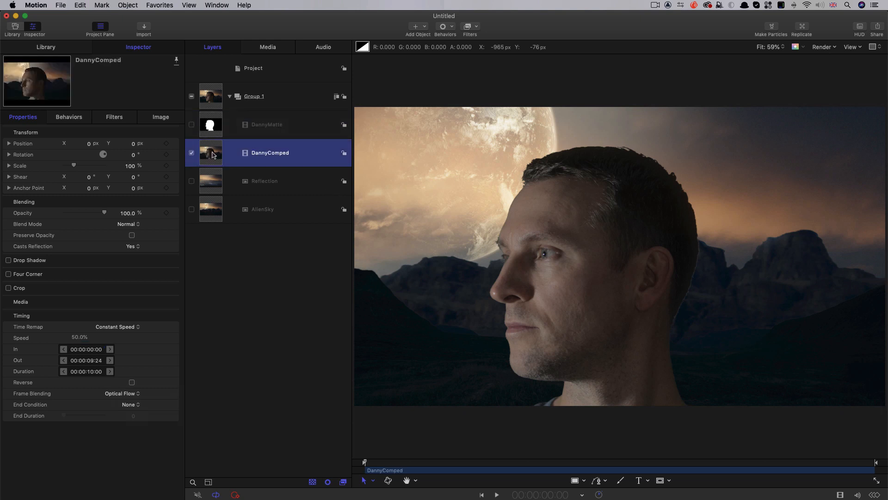
right_click(211, 152)
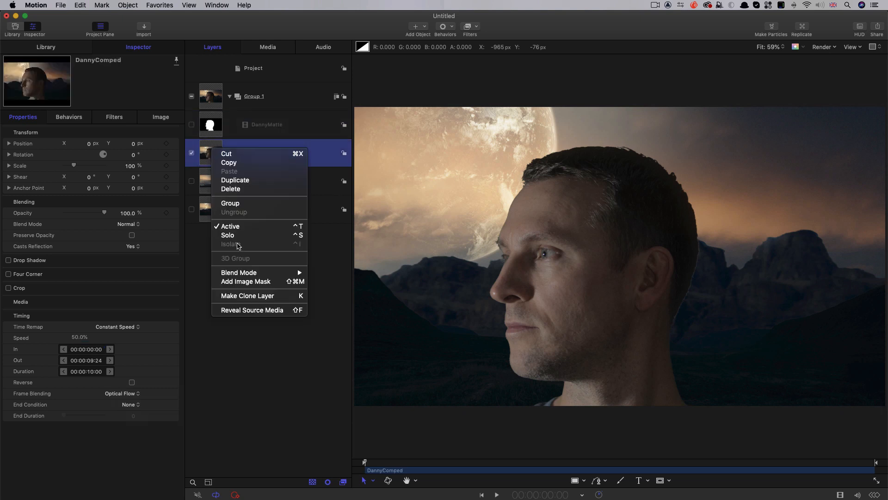
click(260, 282)
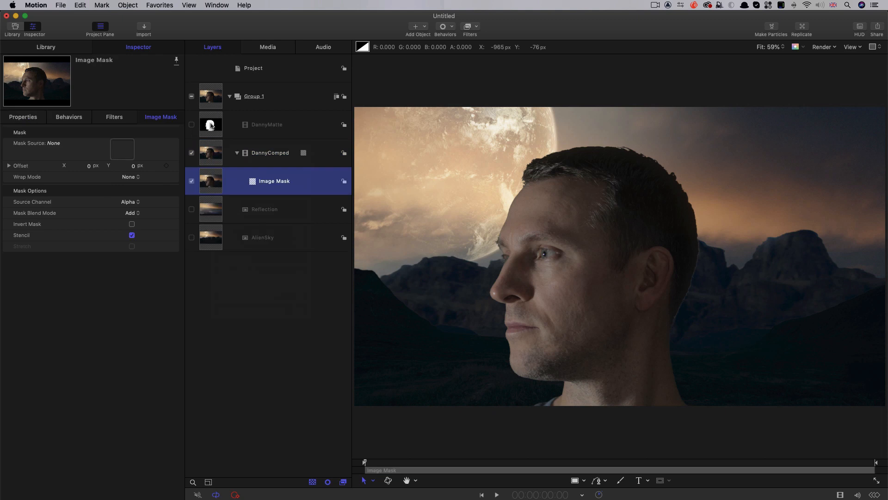
drag(210, 125, 121, 149)
click(124, 223)
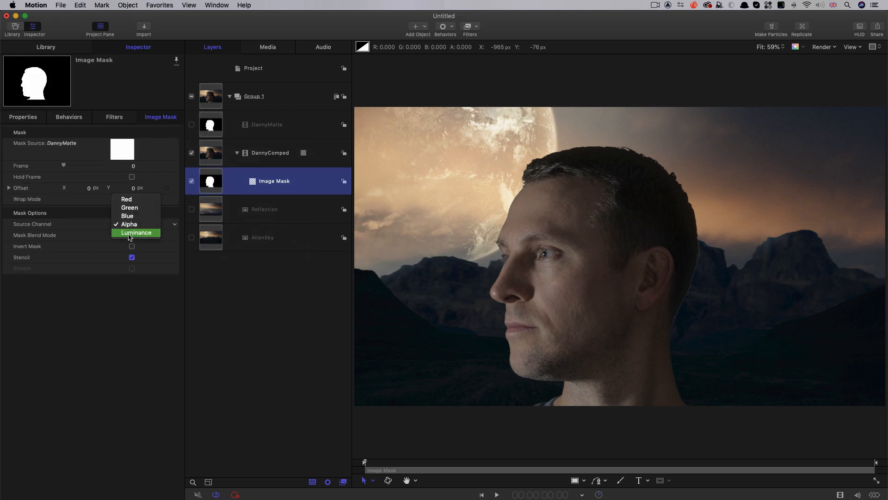
click(129, 233)
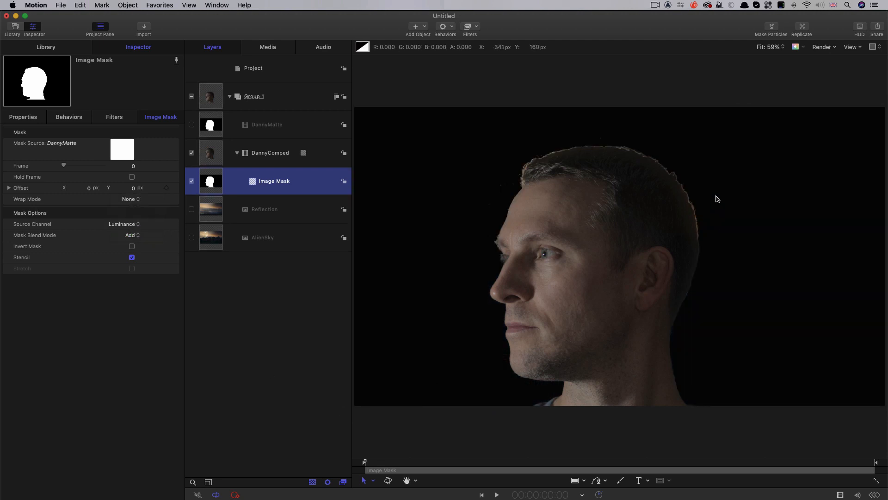
- Show the AlienSky layer as the background behind the masked DannyComped clip
click(191, 238)
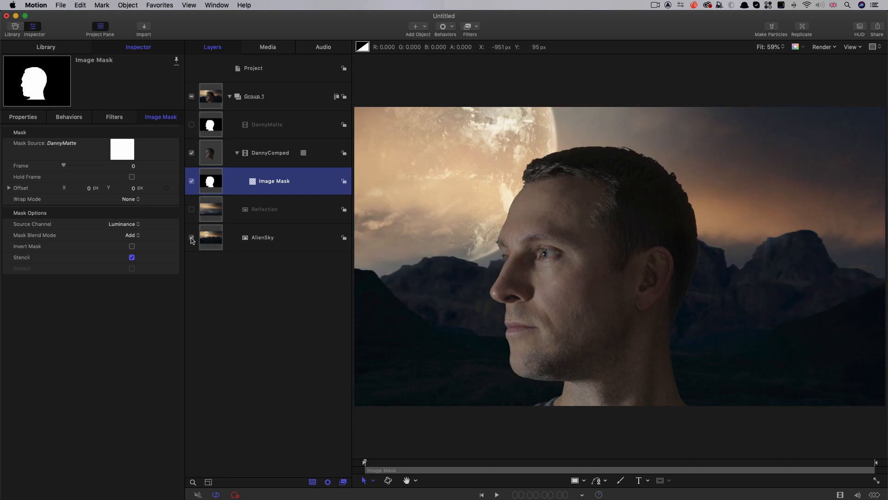
click(192, 237)
click(191, 238)
- Move the Reflection layer into a new group above Group 1 and make the layer visible
click(209, 213)
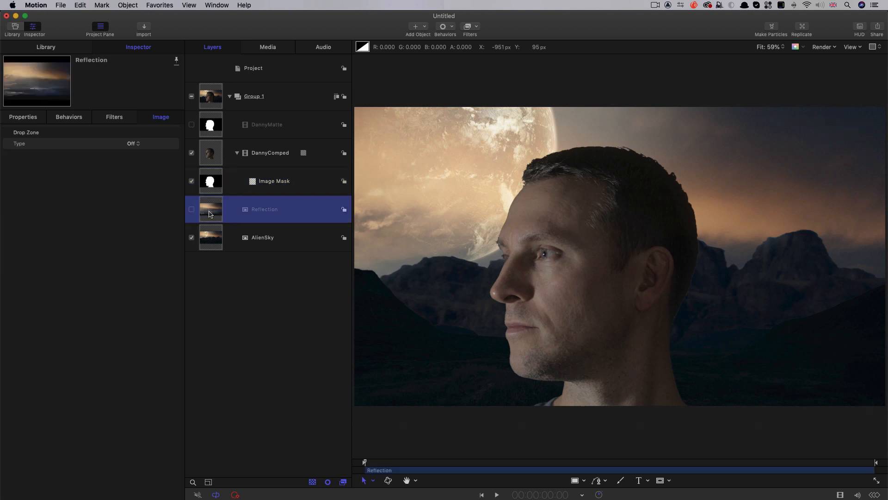
drag(207, 212, 222, 76)
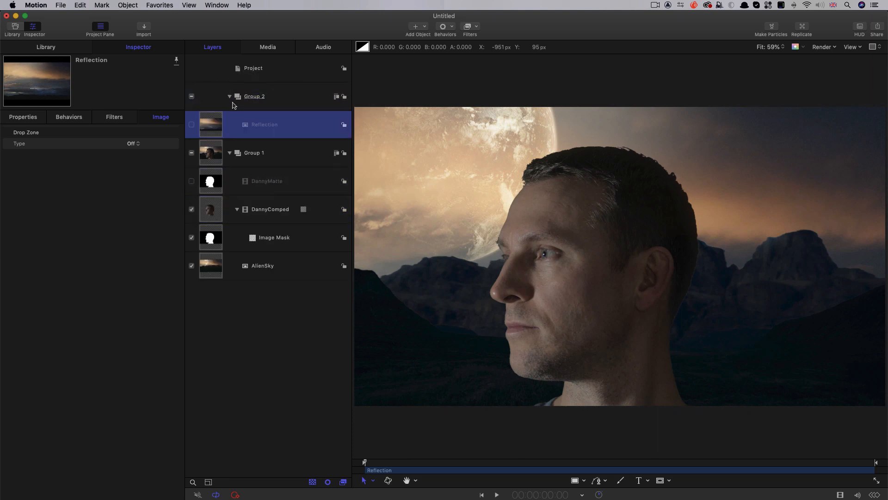
click(192, 124)
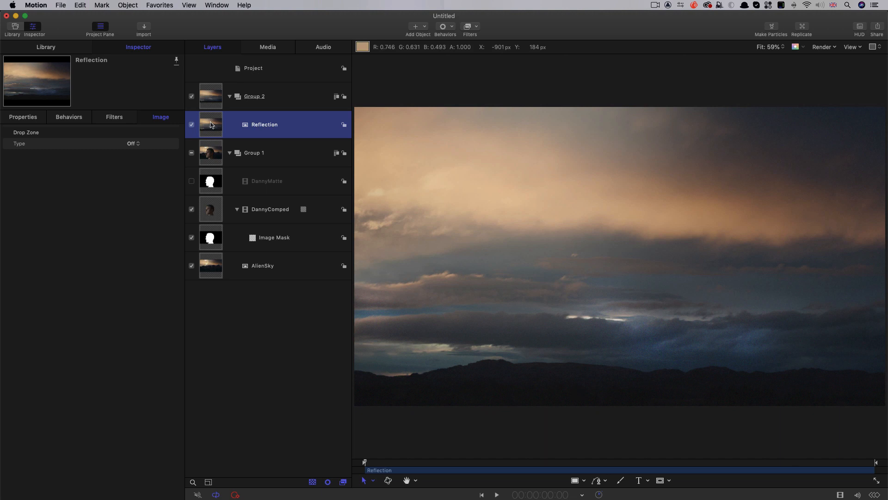
- Add an image mask to Group 2, with DannyMatte as the mask source and Luminance as the source channel
click(211, 98)
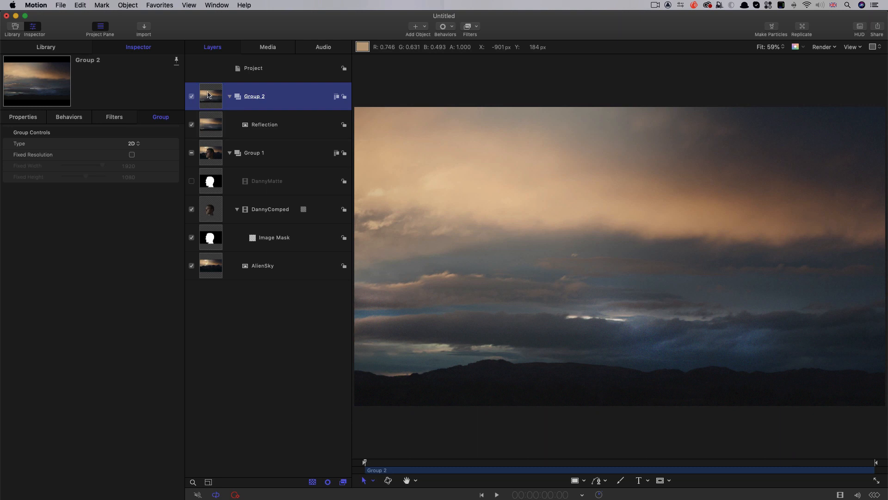
right_click(208, 94)
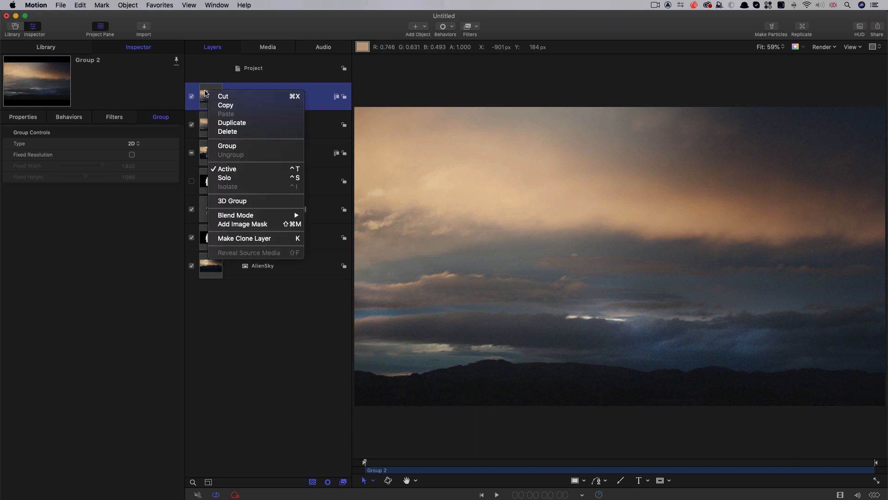
click(241, 223)
drag(208, 215, 122, 149)
click(129, 224)
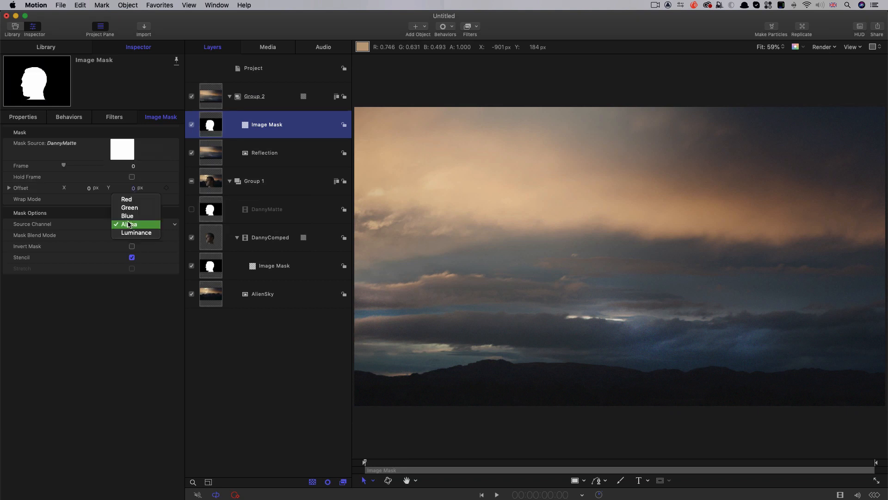
click(133, 232)
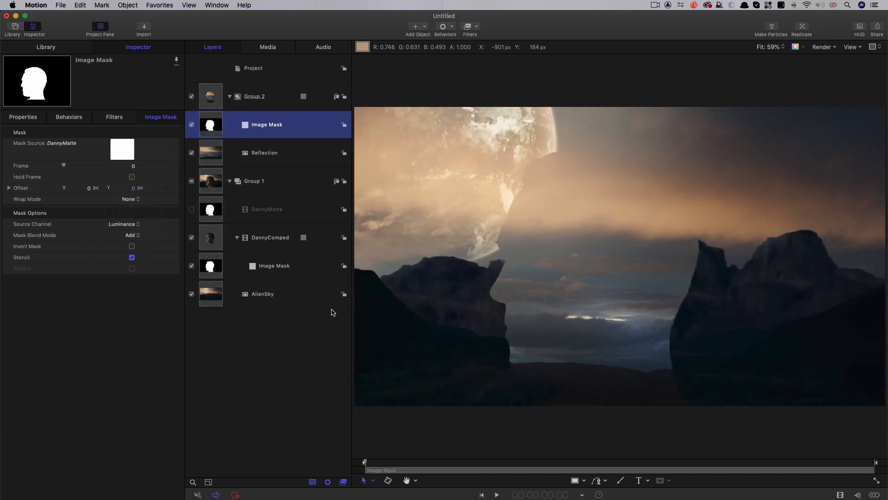
- Make a clone layer of the Reflection image in Group 2 and duplicate that clone
click(210, 153)
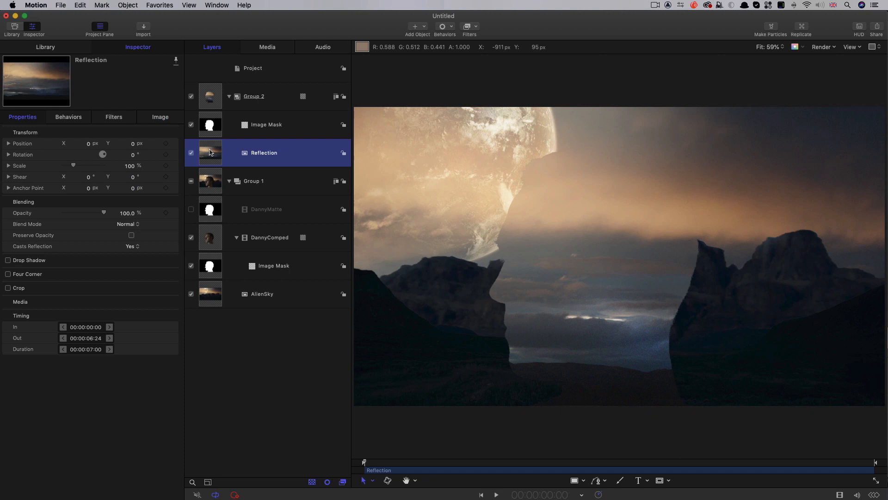
right_click(210, 153)
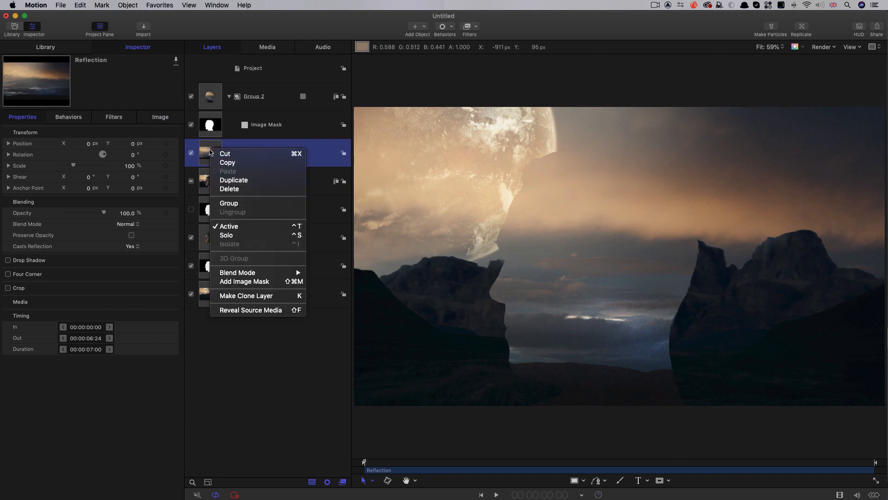
click(262, 298)
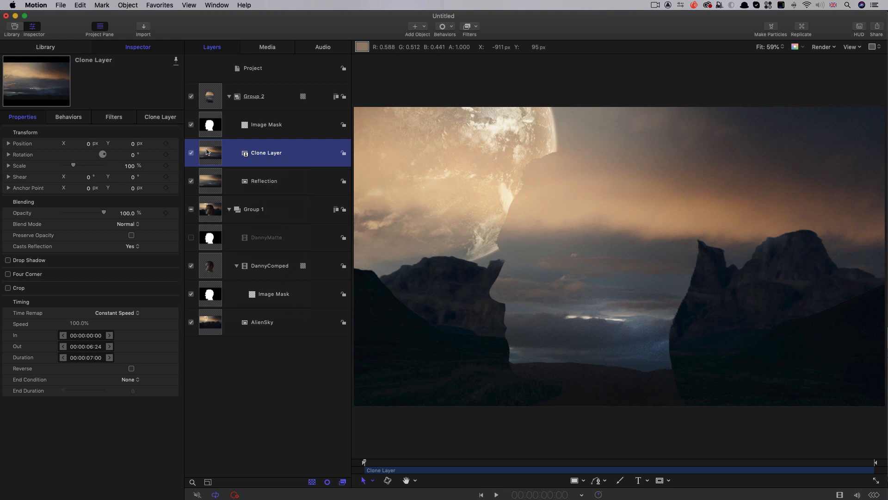
right_click(206, 152)
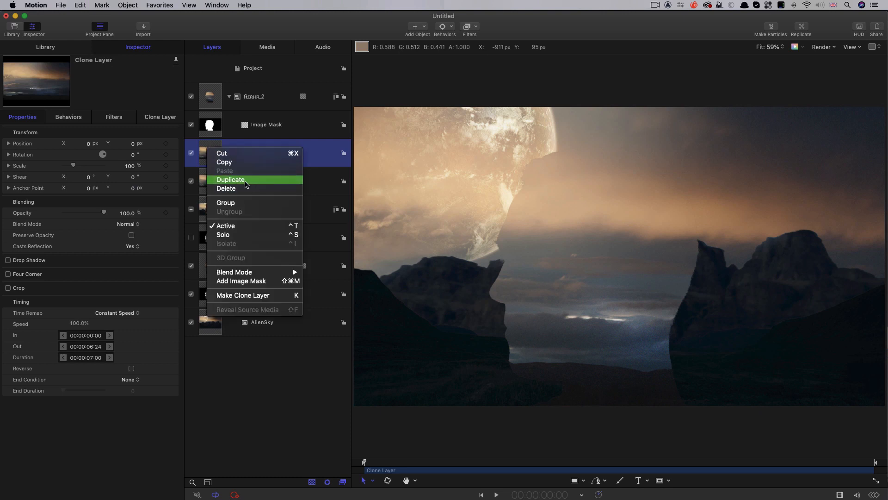
click(246, 184)
- Set the blend mode of Clone Layer to Overlay and of Clone Layer copy to Darken
click(207, 181)
click(128, 224)
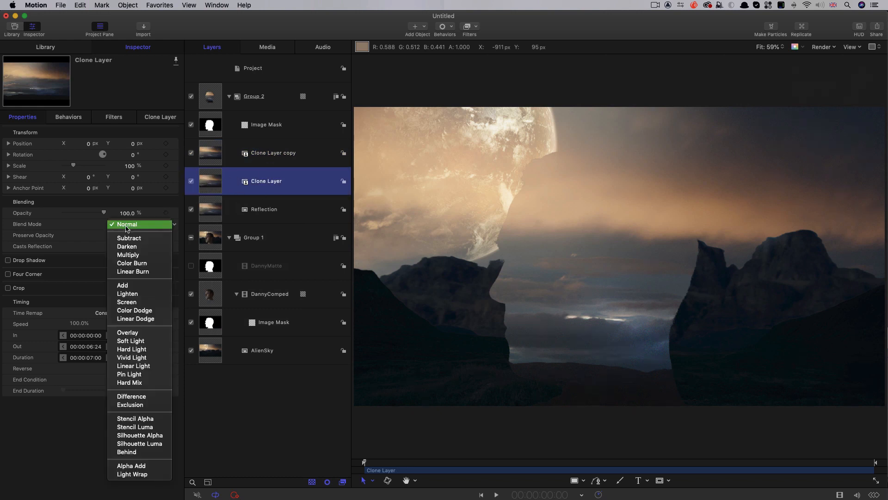
click(128, 332)
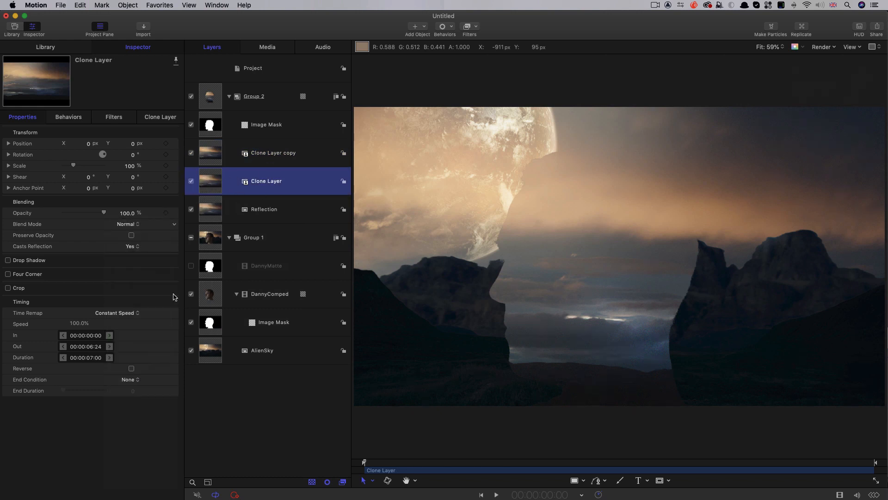
click(210, 153)
click(131, 225)
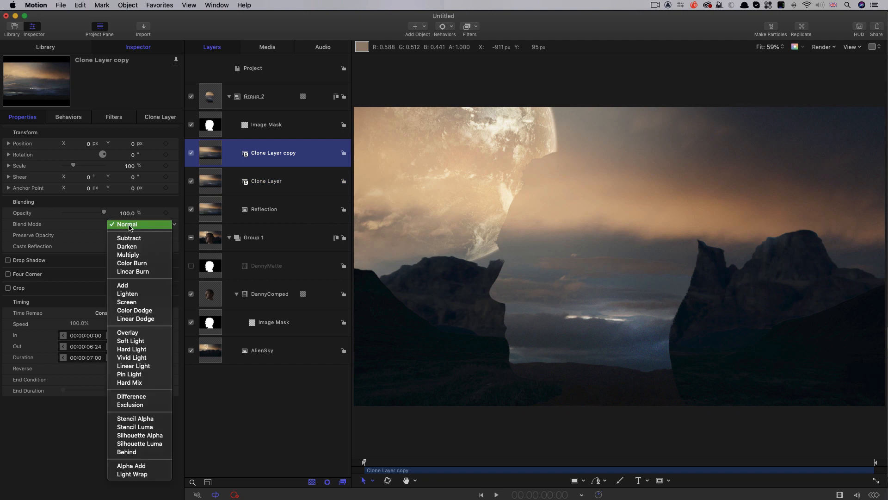
click(134, 250)
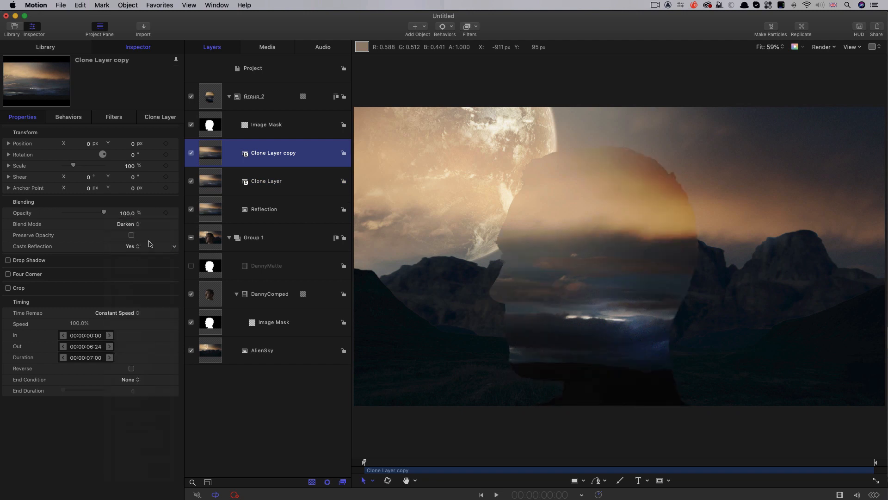
- Apply the Polar distortion filter to Clone Layer
click(207, 193)
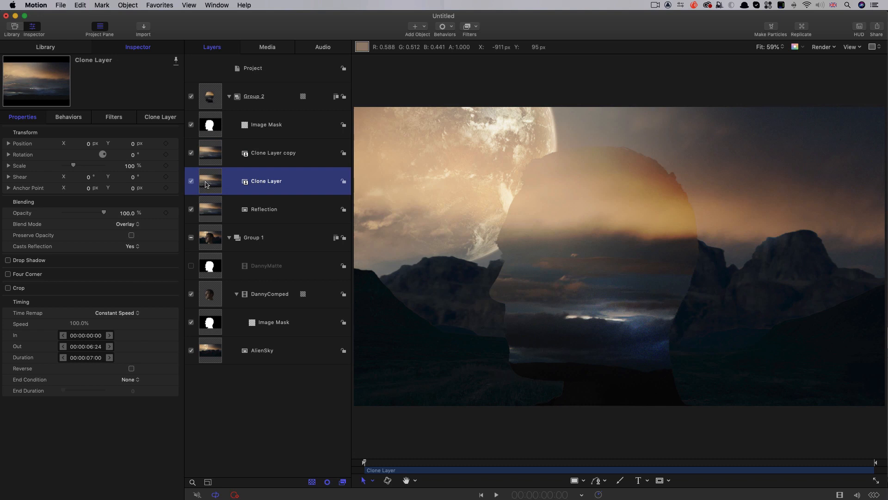
click(476, 27)
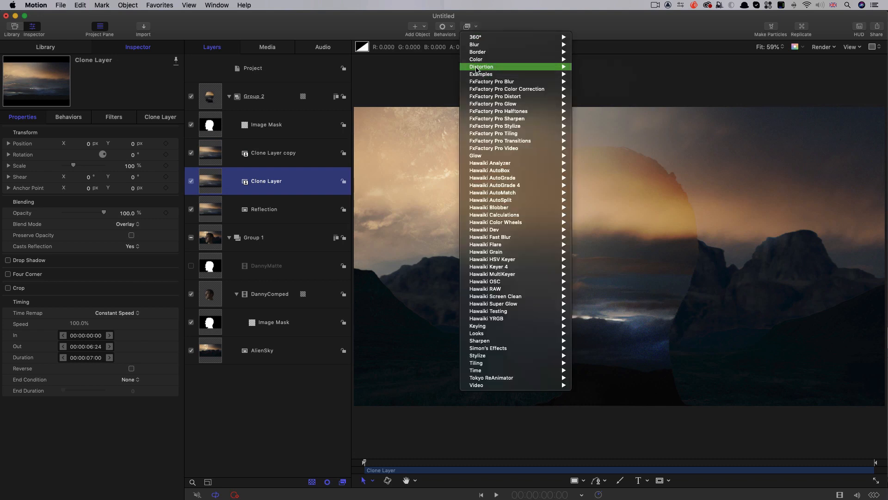
mouse_move(478, 66)
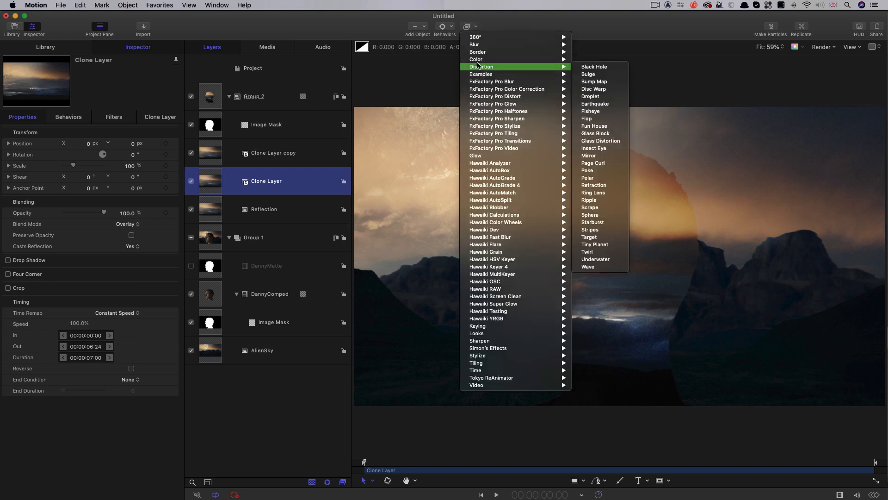
click(604, 178)
- Set the center of Clone Layer's Polar filter to X 360 px and Y -100 px
drag(88, 143, 114, 143)
click(84, 147)
text(3)
key(Return)
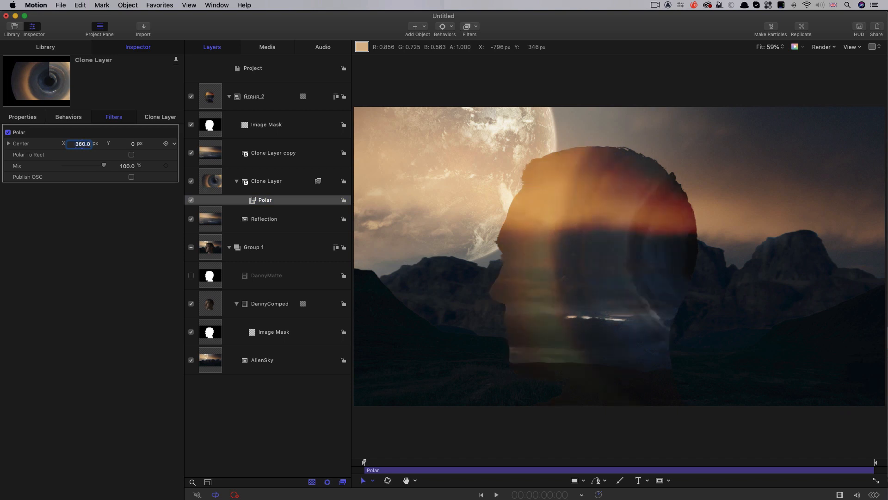
drag(134, 146, 125, 146)
click(129, 143)
key(BackSpace)
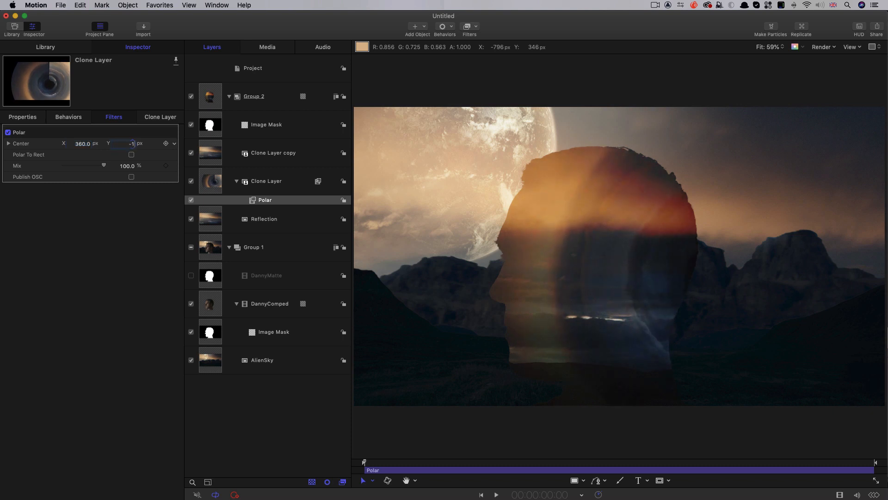
text(-100)
key(Return)
- Copy the Polar filter onto Clone Layer copy and set the copied filter's center to X 360 px and Y 0 px
click(255, 201)
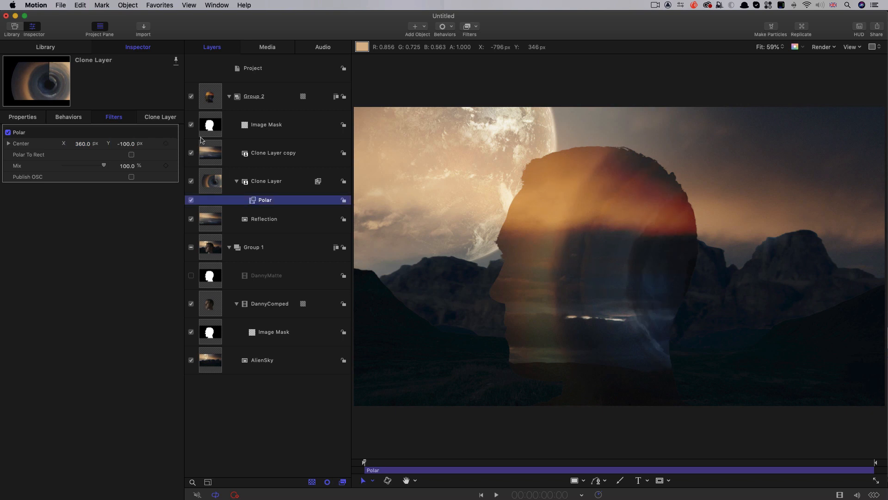
mouse_move(252, 201)
mouse_down()
mouse_move(197, 172)
mouse_move(210, 155)
mouse_up()
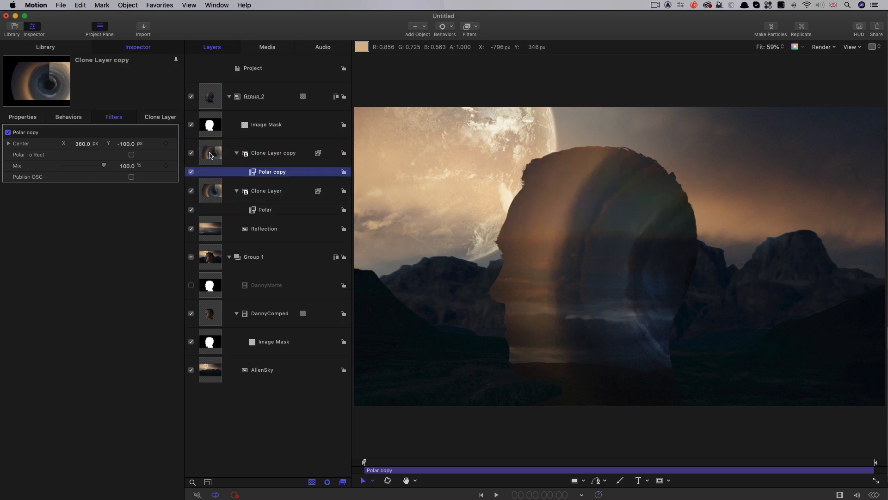
click(78, 143)
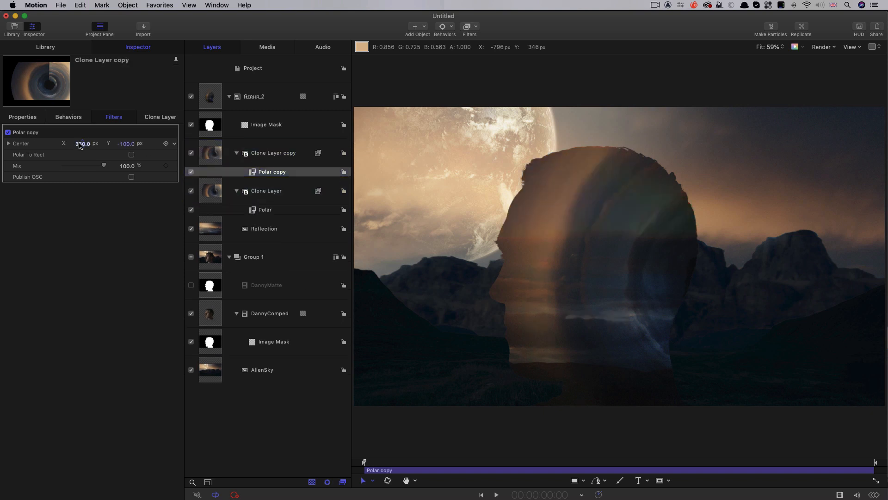
text(36)
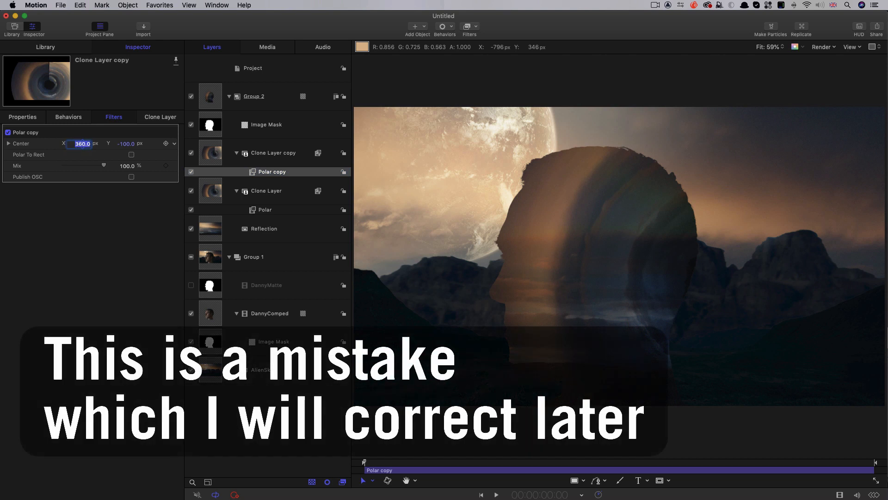
click(126, 144)
text(0)
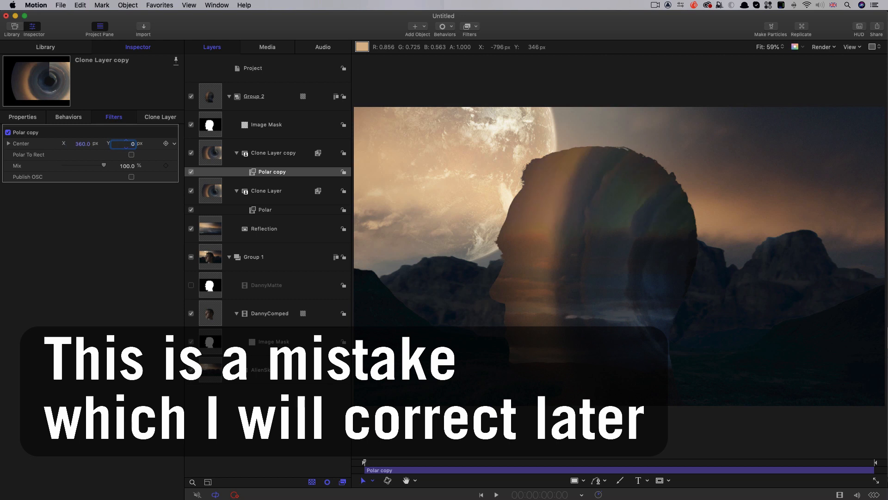
- Add a Levels color filter to Clone Layer and duplicate it onto Clone Layer copy
click(212, 193)
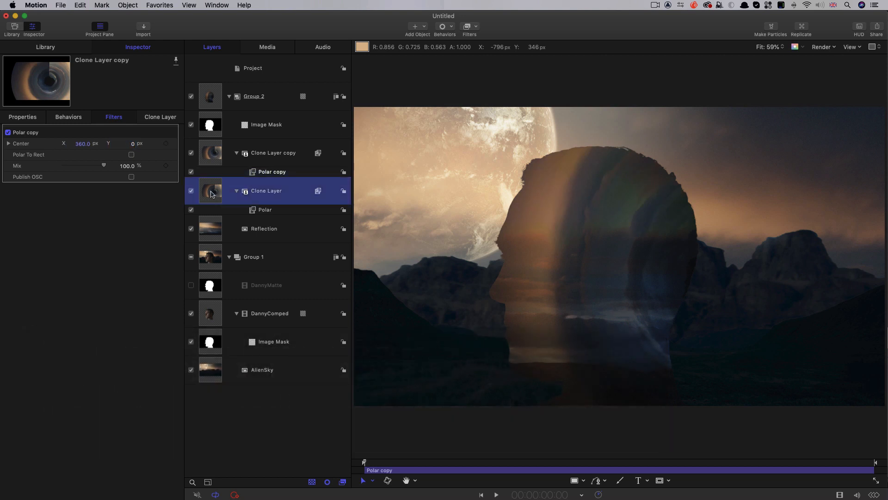
click(476, 27)
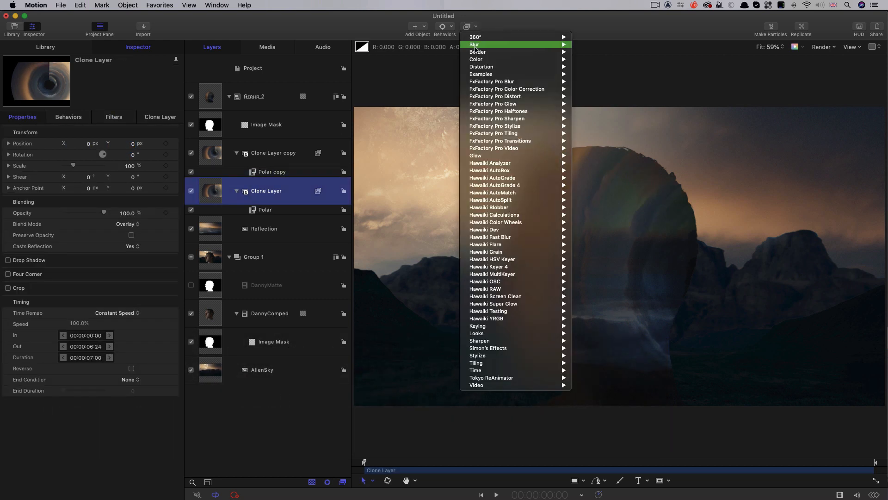
mouse_move(477, 59)
click(588, 164)
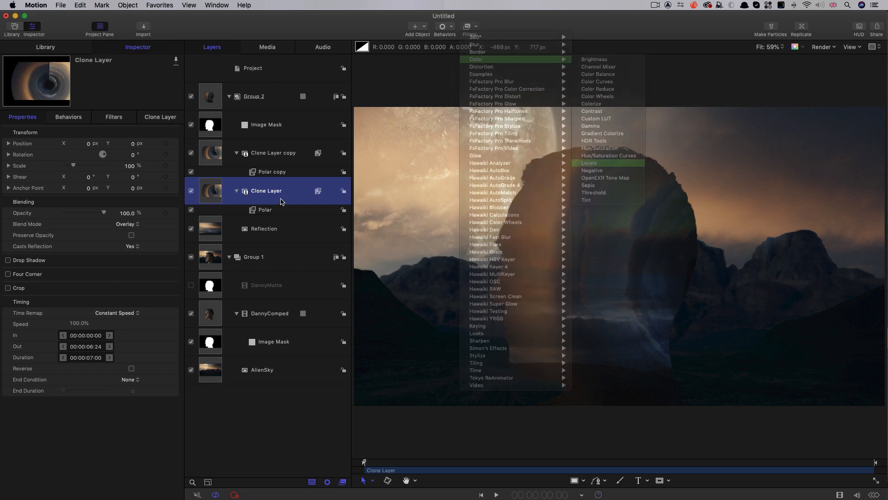
drag(253, 211, 250, 155)
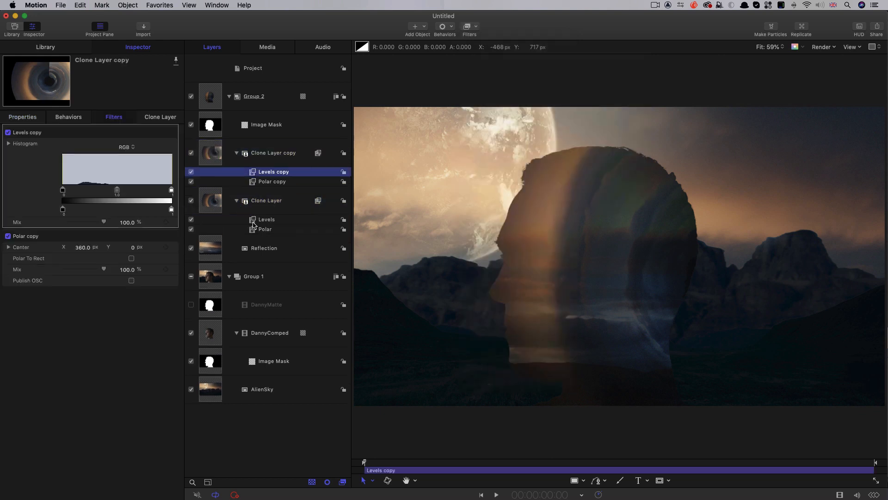
- Lower the input white point to about the histogram's middle in Clone Layer's Levels and to about 0.30 in Clone Layer copy's Levels
click(254, 221)
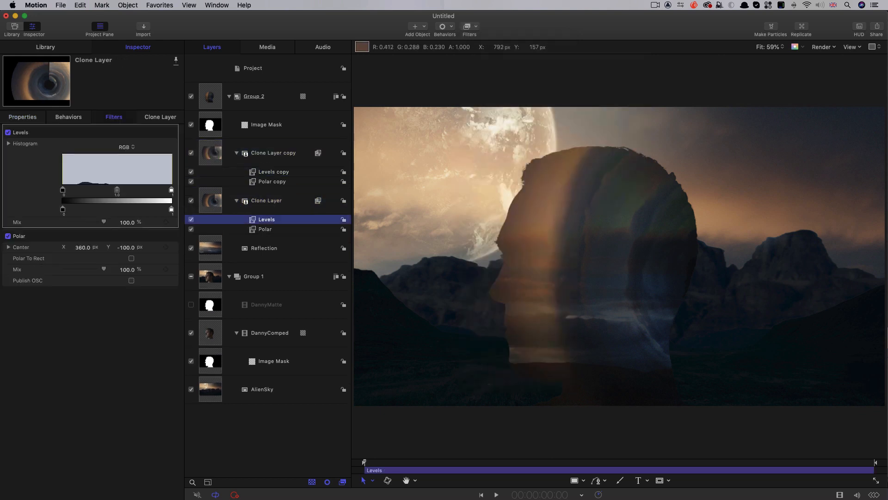
drag(171, 190, 118, 193)
click(268, 172)
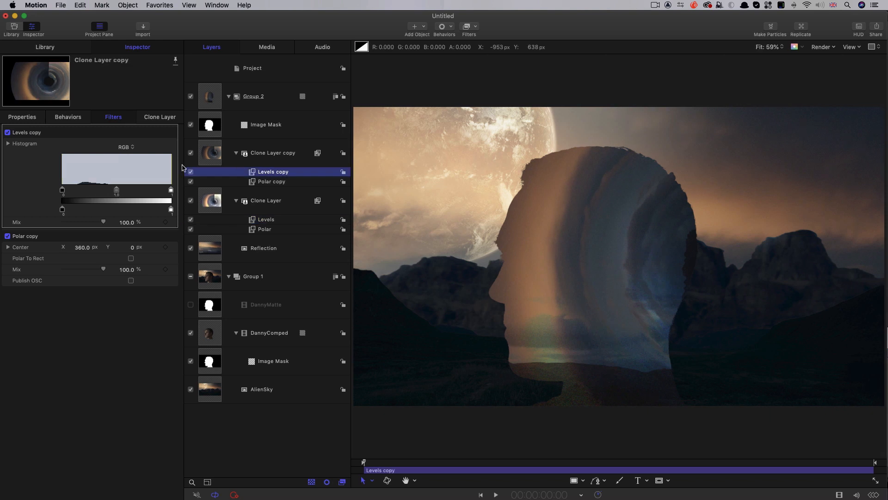
drag(171, 192, 95, 191)
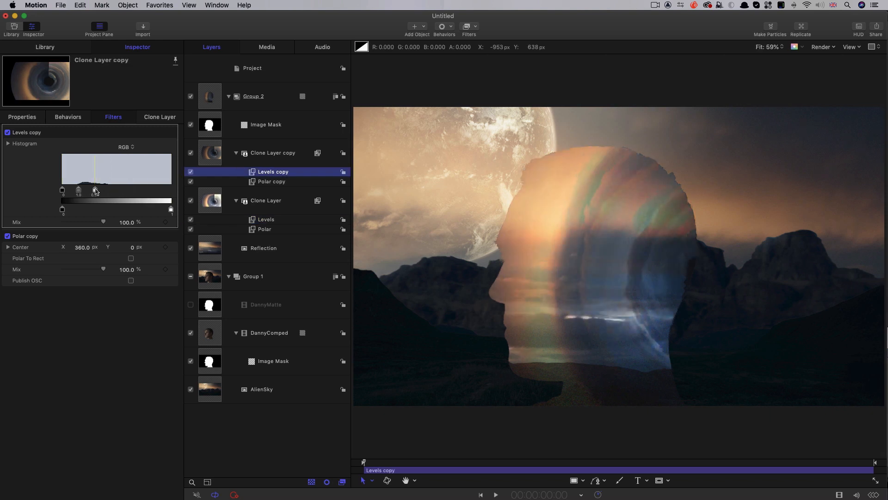
- Apply the Underwater distortion filter to Group 2 with Speed 0 and Refraction 200
click(209, 96)
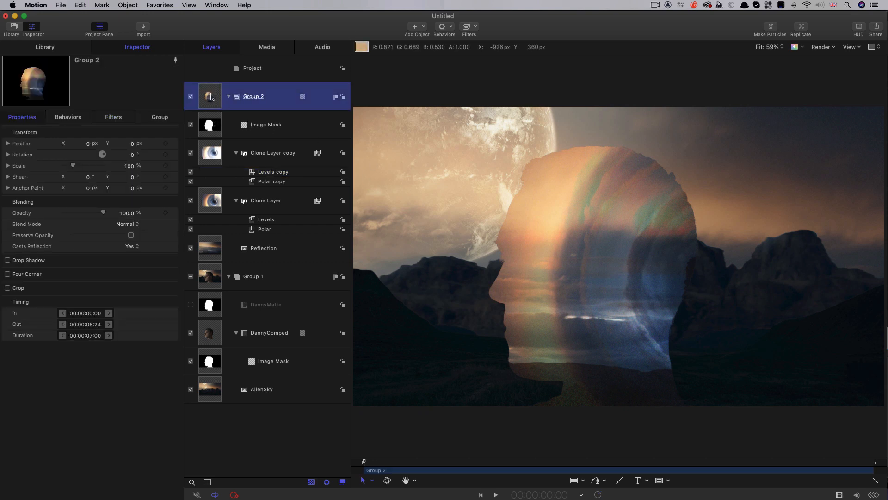
click(468, 26)
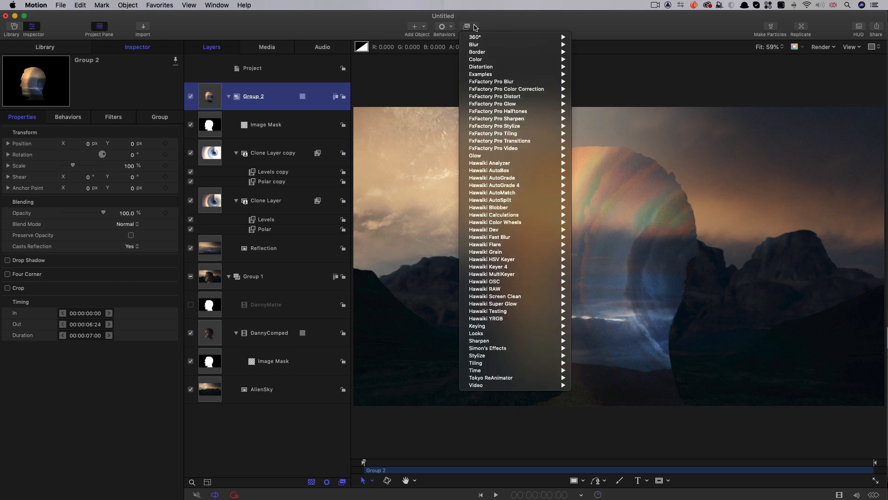
mouse_move(478, 62)
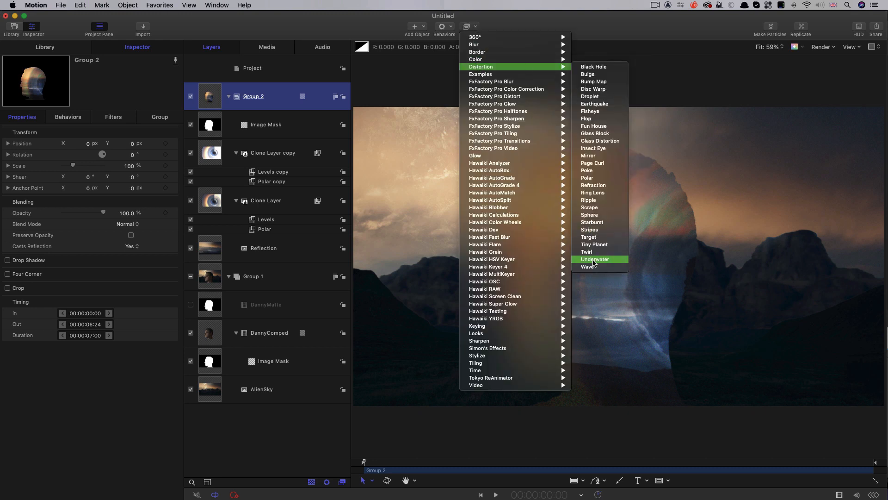
click(594, 262)
drag(73, 154, 0, 154)
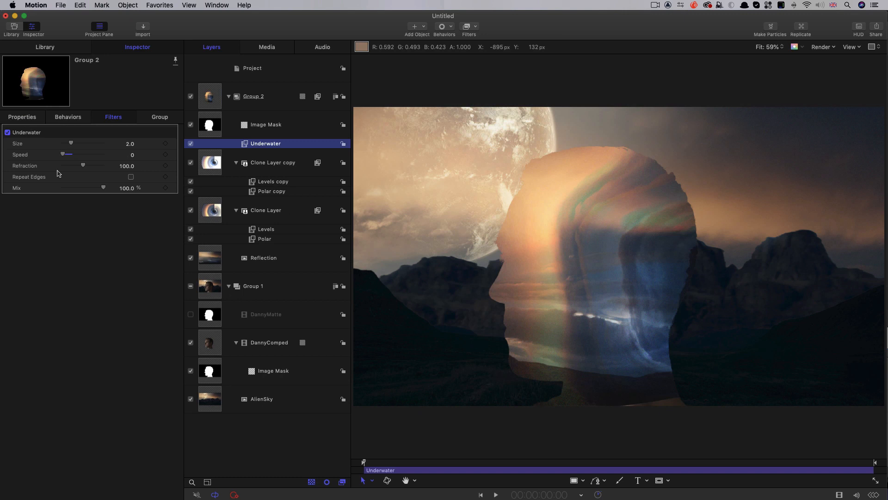
drag(91, 167, 107, 166)
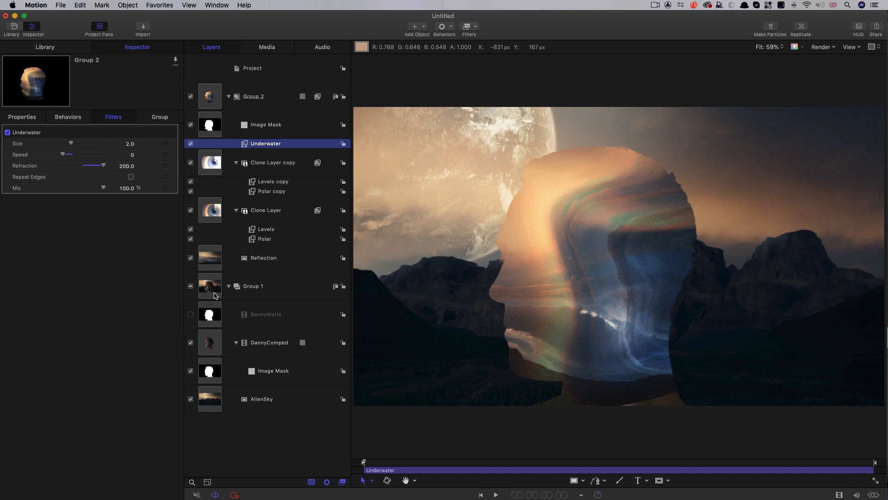
- Duplicate DannyComped into a new group above Group 2 and name that group Displace
click(211, 344)
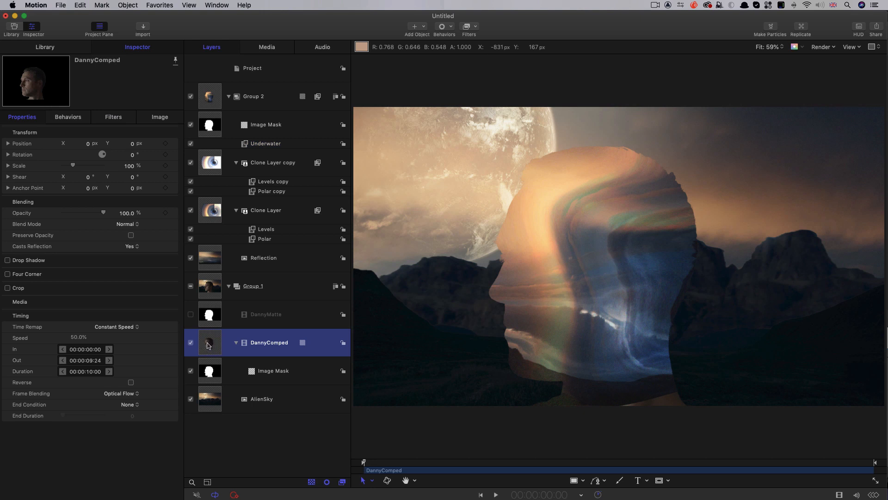
drag(209, 345, 228, 79)
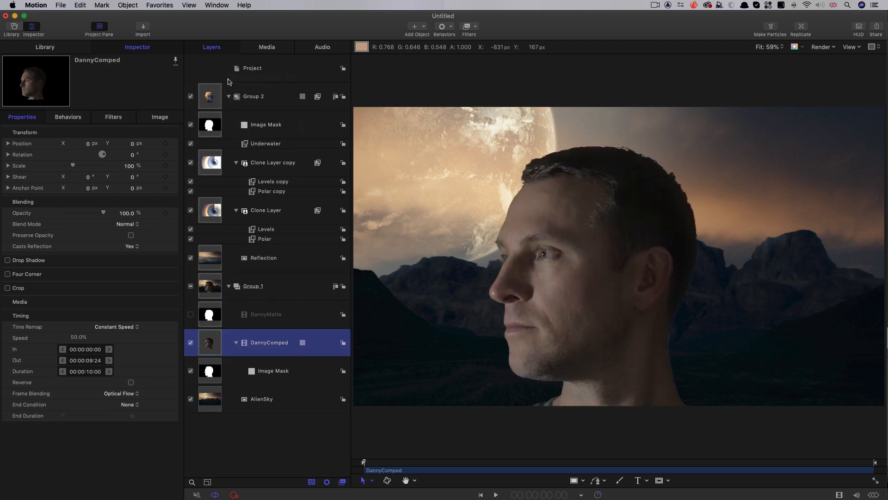
double_click(249, 97)
text(Displace)
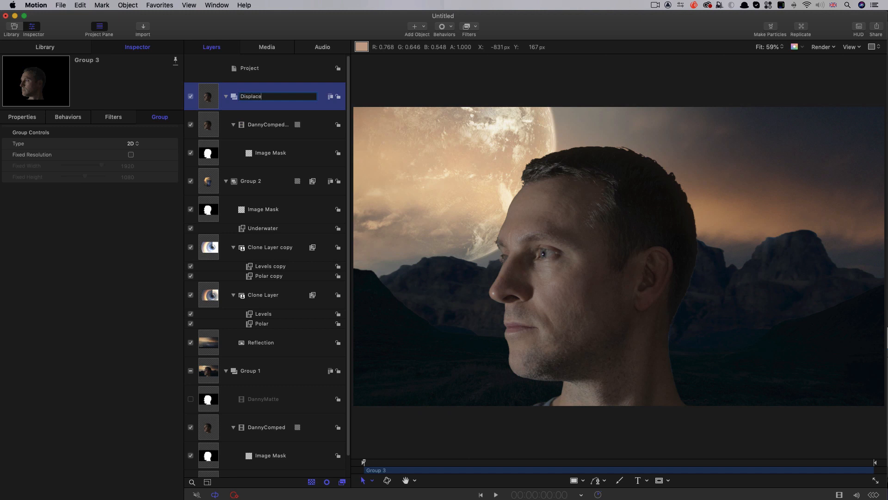
key(Return)
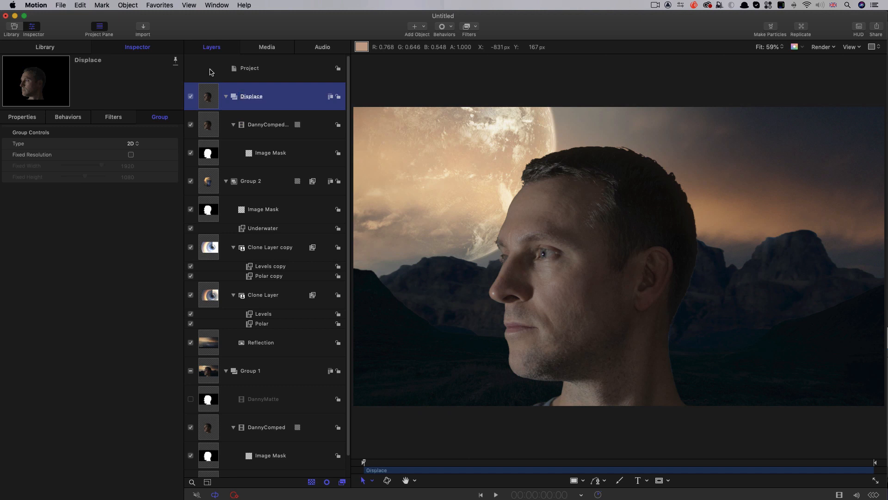
- Hide the Displace group and rename Group 2 as Android
click(190, 97)
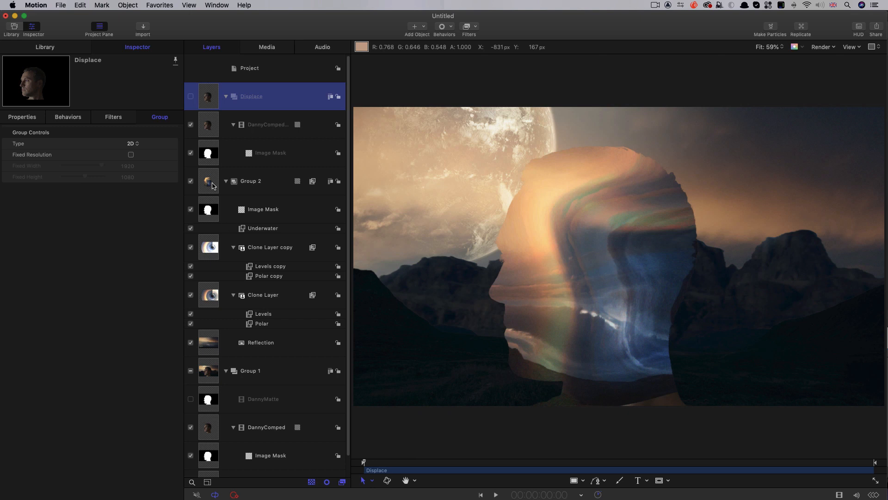
click(245, 183)
double_click(248, 184)
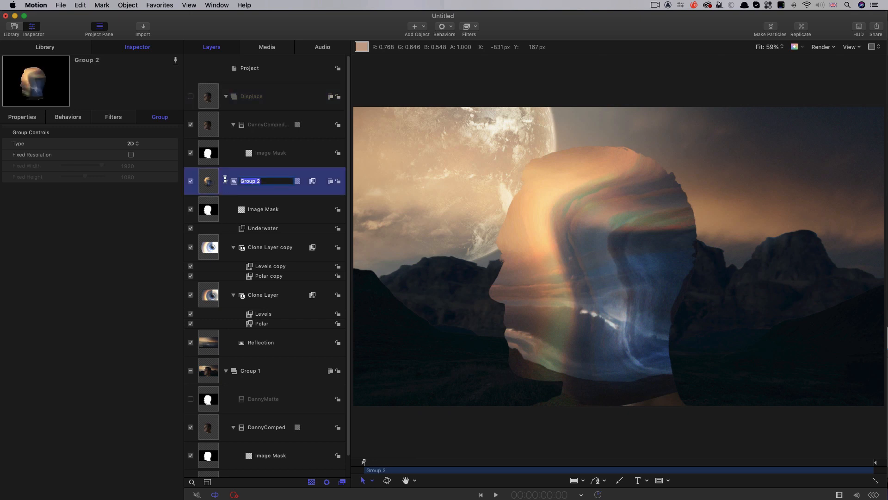
text(Android)
key(Return)
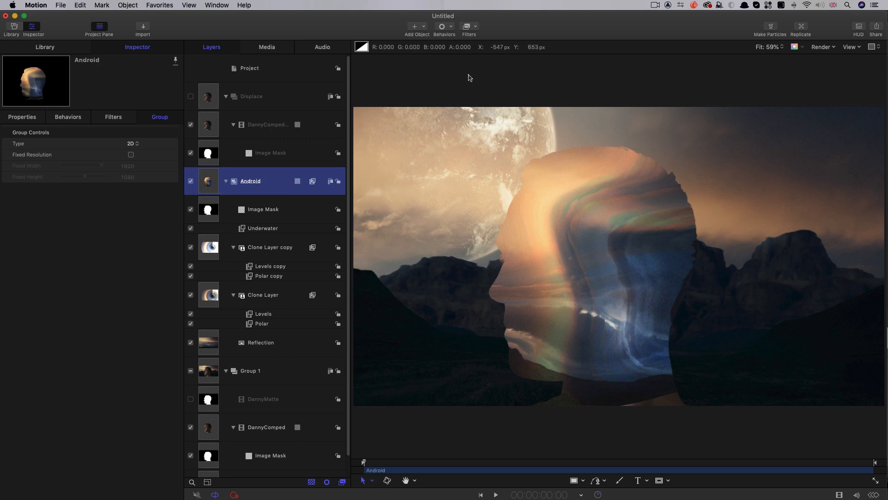
- Apply the Bump Map distortion filter to the Android group, using the Displace group as its map image
click(477, 26)
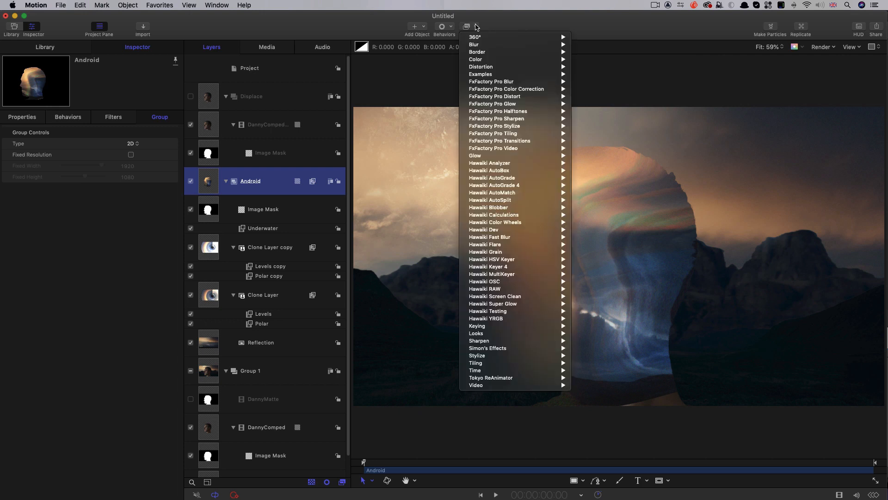
mouse_move(479, 69)
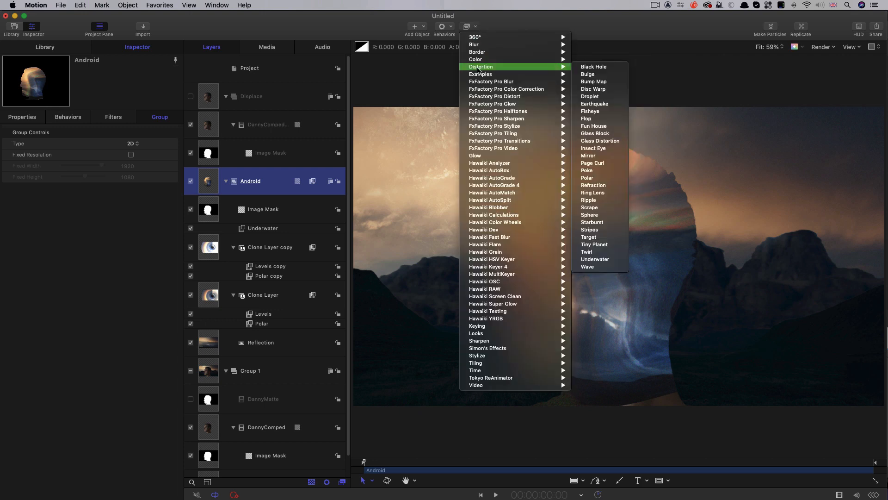
click(593, 82)
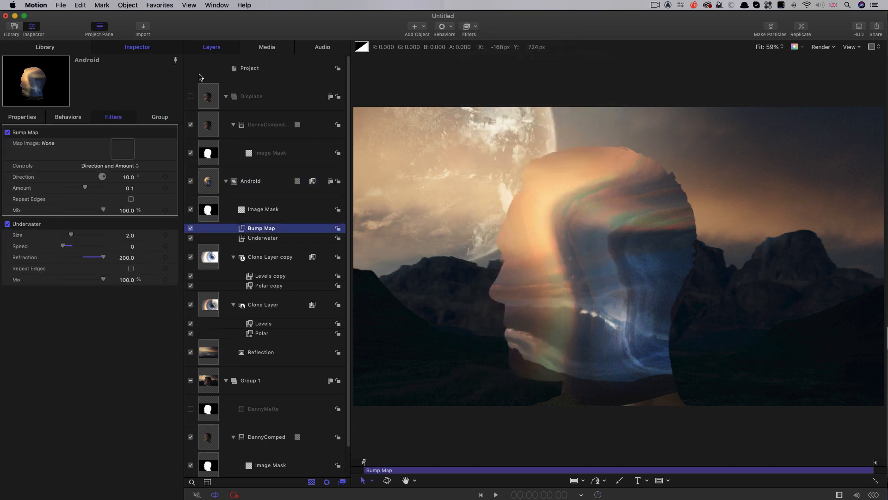
drag(213, 95, 120, 149)
drag(119, 149, 120, 149)
- Set the Bump Map's Direction to 23° and its Amount to 4
click(129, 177)
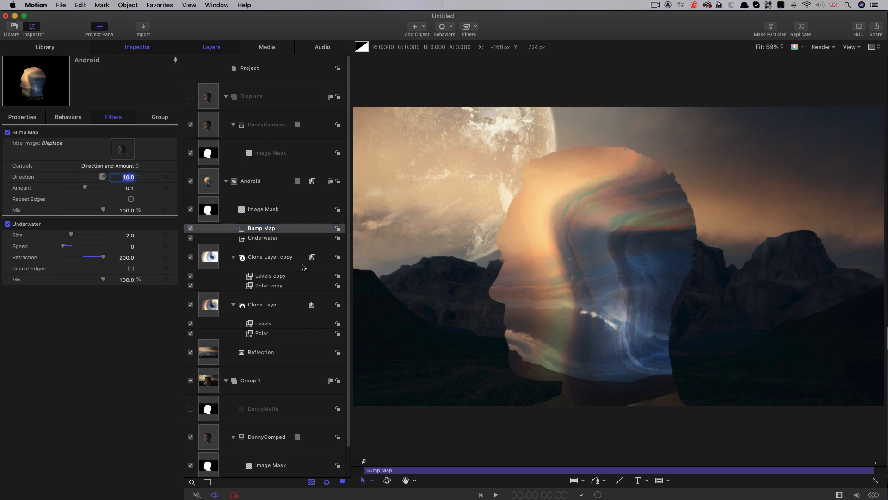
text(23.0)
click(130, 187)
text(4)
key(Return)
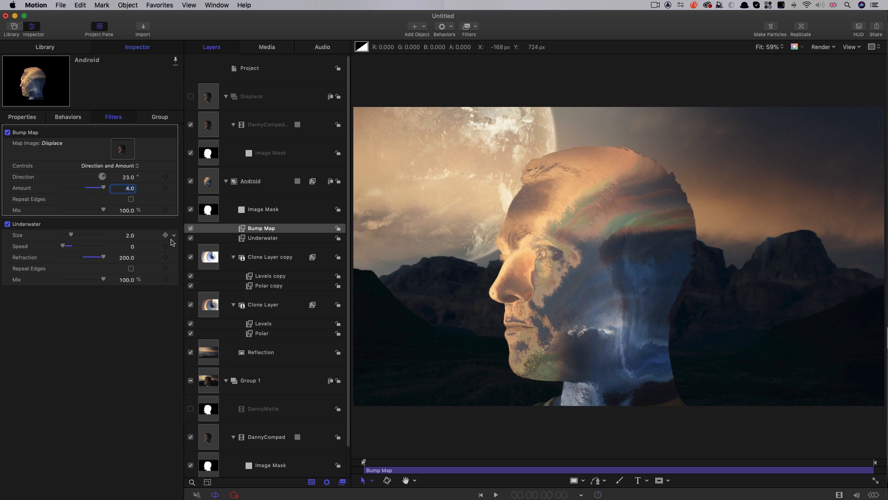
- Compare the head with the Bump Map off and on, and scrub the timeline to examine the displacement in motion
click(191, 228)
click(190, 228)
click(191, 228)
click(190, 228)
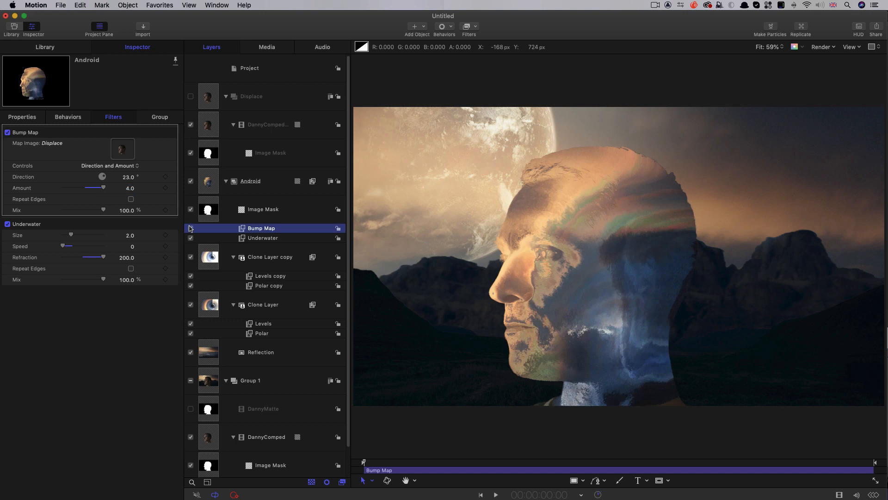
click(379, 462)
drag(387, 466, 569, 456)
key(Home)
drag(371, 461, 454, 462)
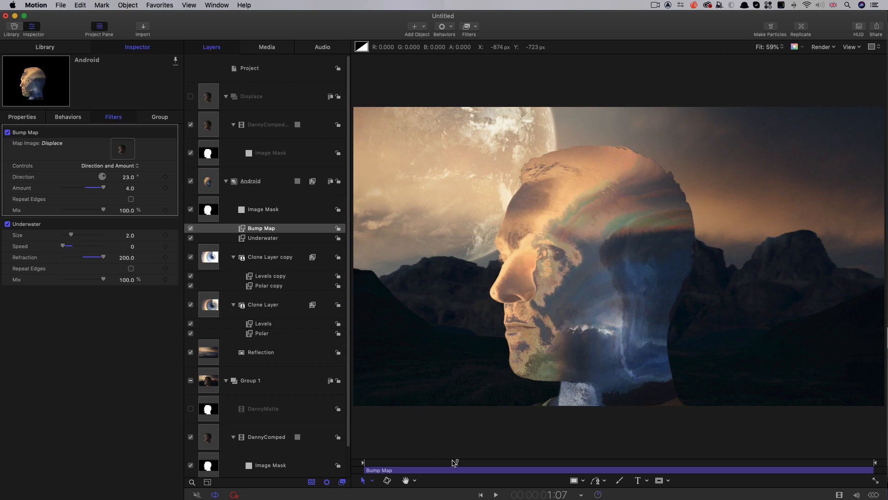
drag(455, 462, 381, 462)
- Apply a Levels filter to the DannyComped copy in the Displace group and lower its input white point to about 0.79
click(207, 126)
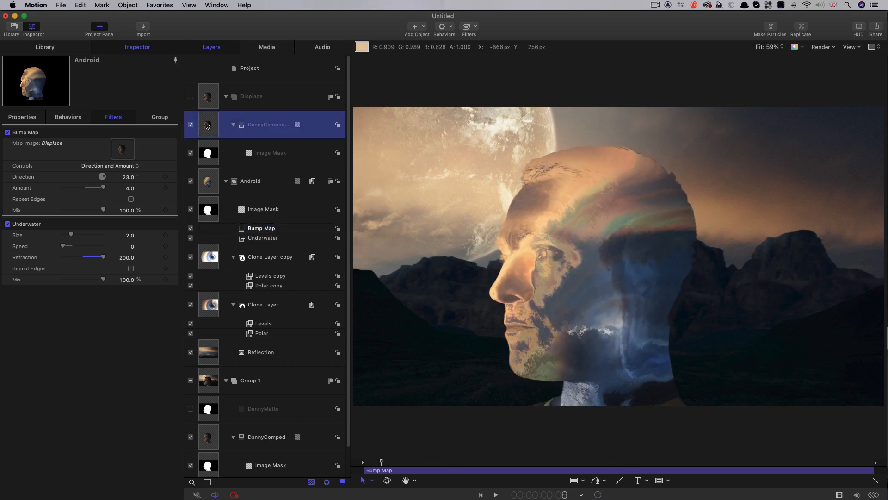
click(471, 26)
mouse_move(477, 60)
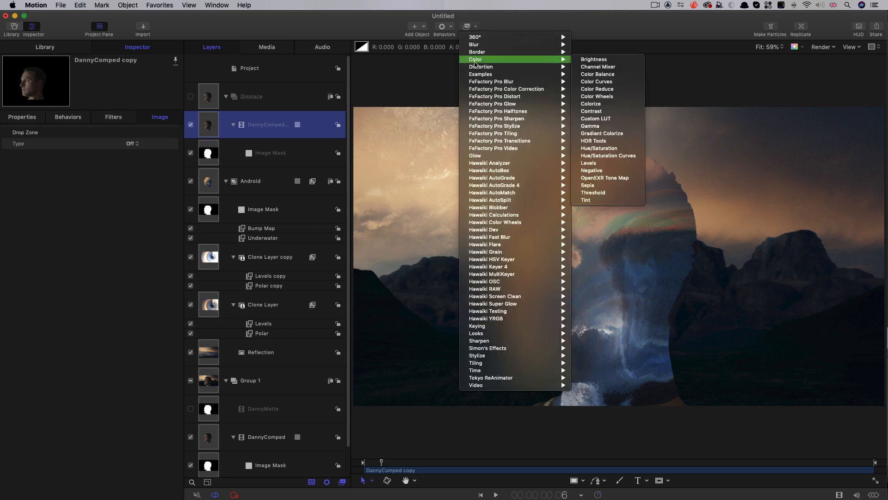
click(612, 164)
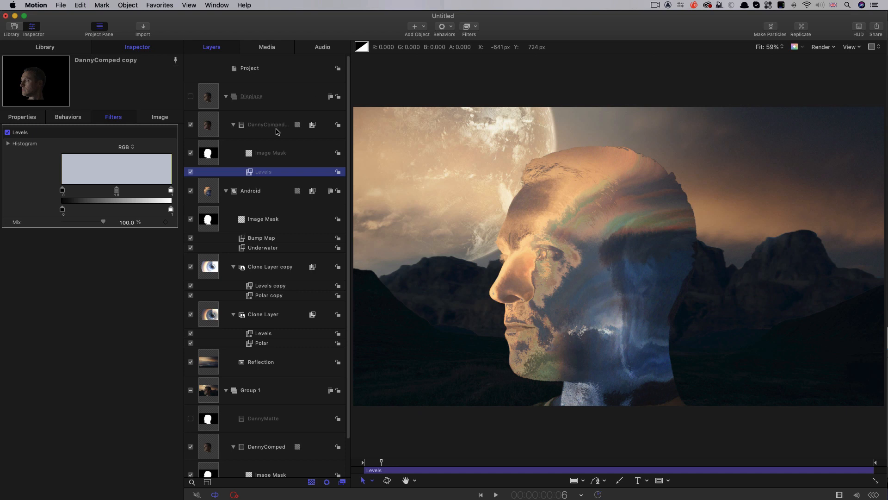
drag(171, 190, 149, 194)
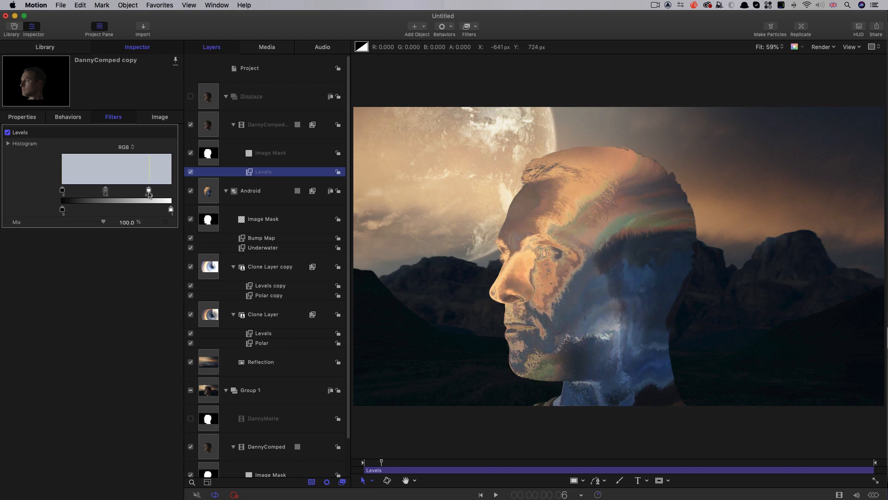
- Apply a Hue/Saturation filter to the Android group, set Saturation to -0.3, and compare the head with the filter off and on
click(225, 96)
click(208, 131)
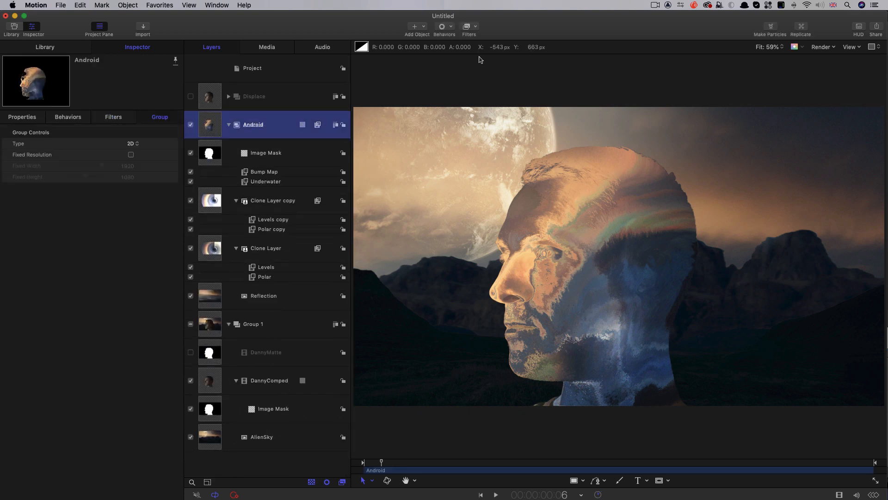
click(474, 27)
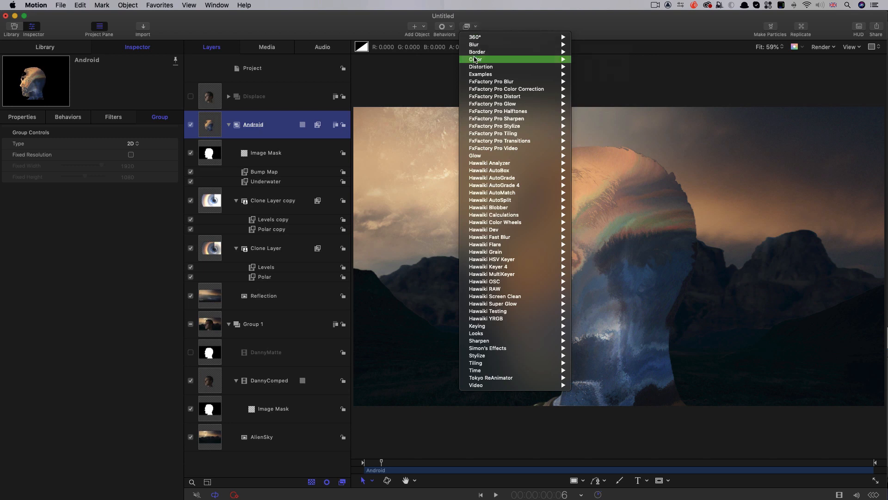
mouse_move(475, 60)
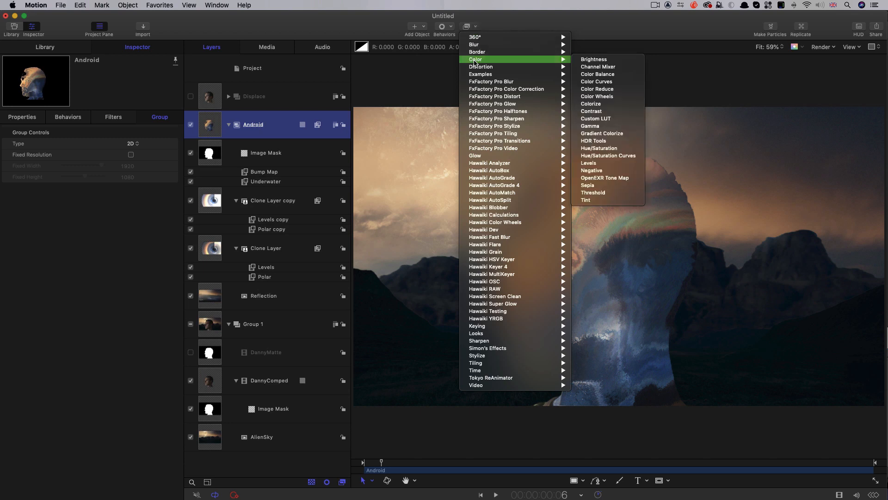
click(615, 148)
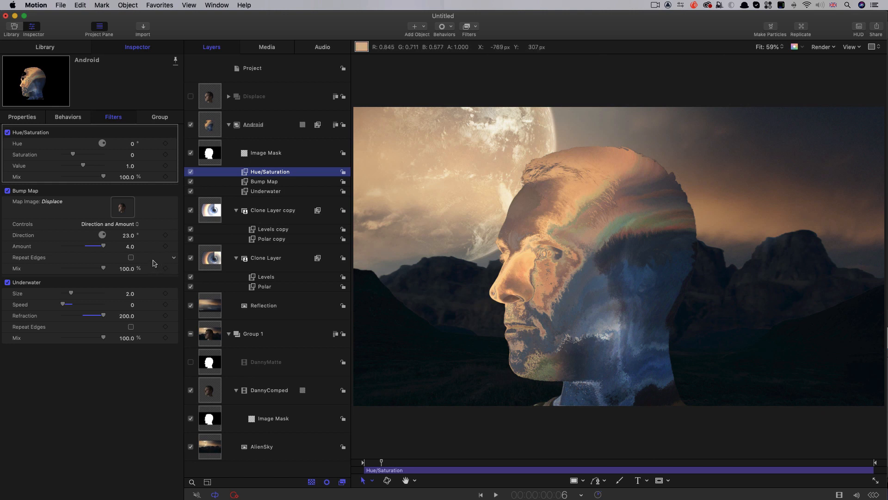
click(133, 156)
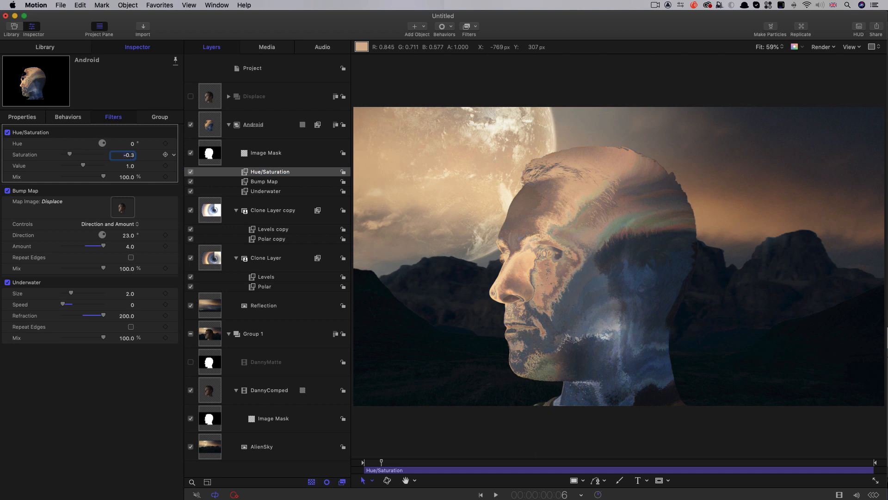
click(190, 172)
click(190, 172)
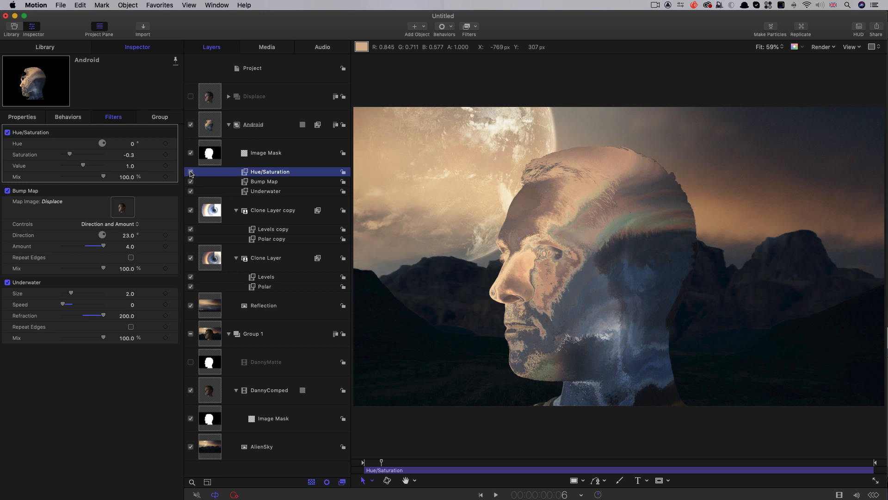
- Apply a Levels filter to the Android group and lower its input white point to about 0.86
click(475, 27)
mouse_move(475, 59)
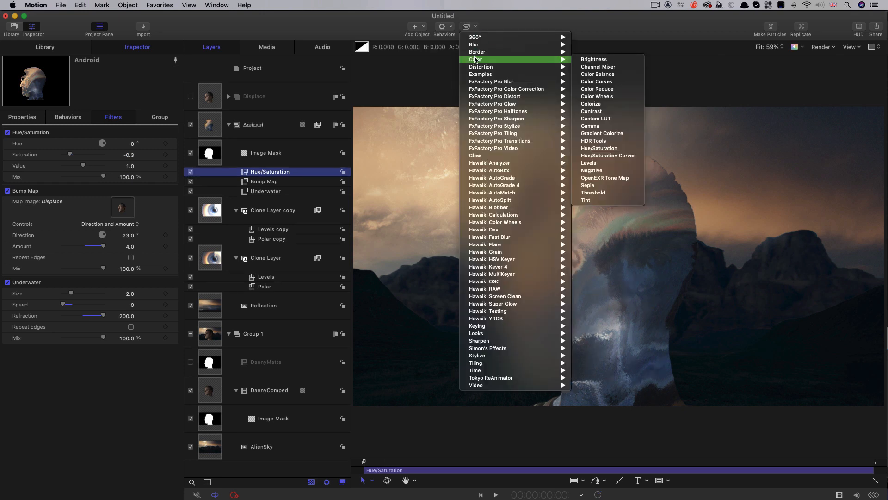
click(597, 163)
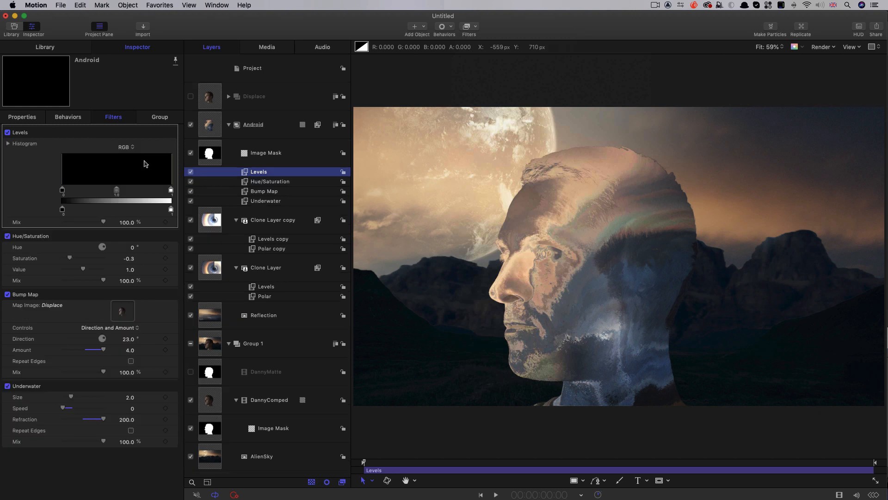
drag(172, 193, 157, 190)
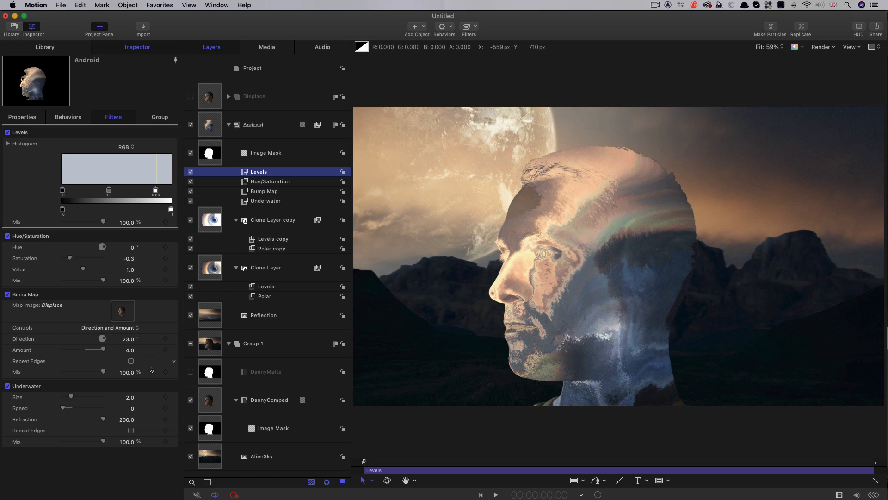
- Check the android head with Group 1 hidden, restore the group, and rename it as Base
click(190, 344)
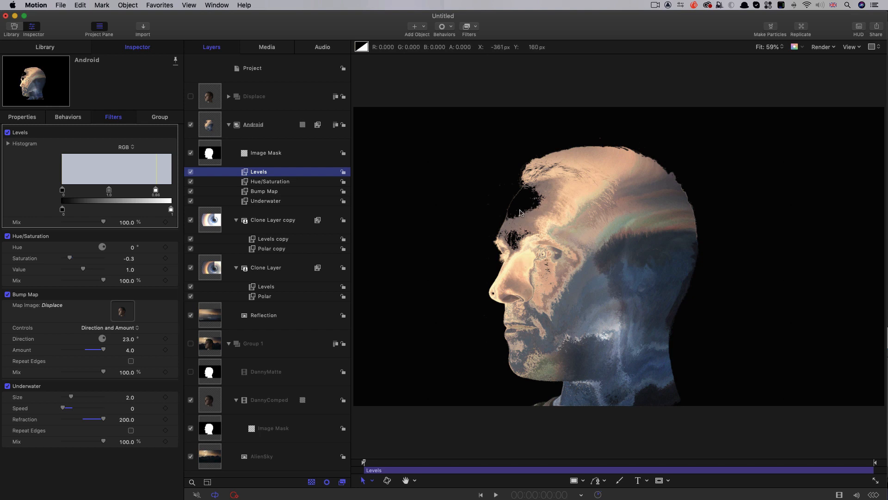
click(202, 344)
click(190, 344)
click(229, 125)
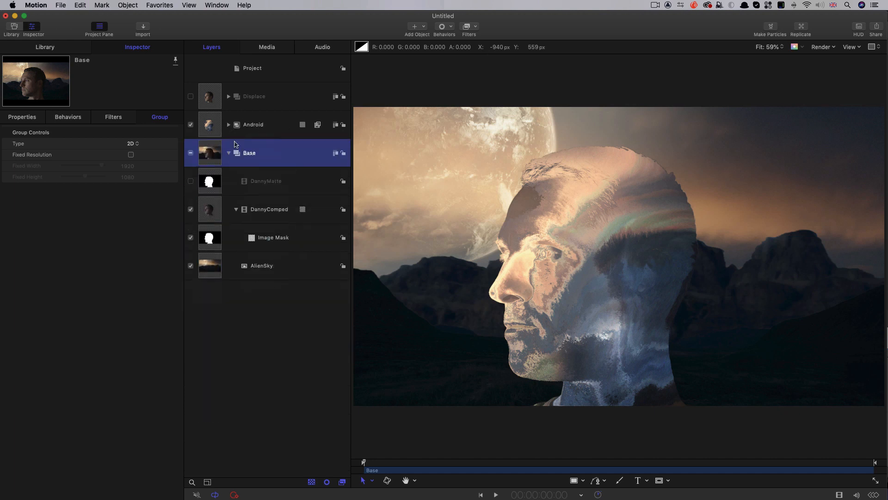
- Duplicate the Android group and rename the copy as Android Top
click(209, 124)
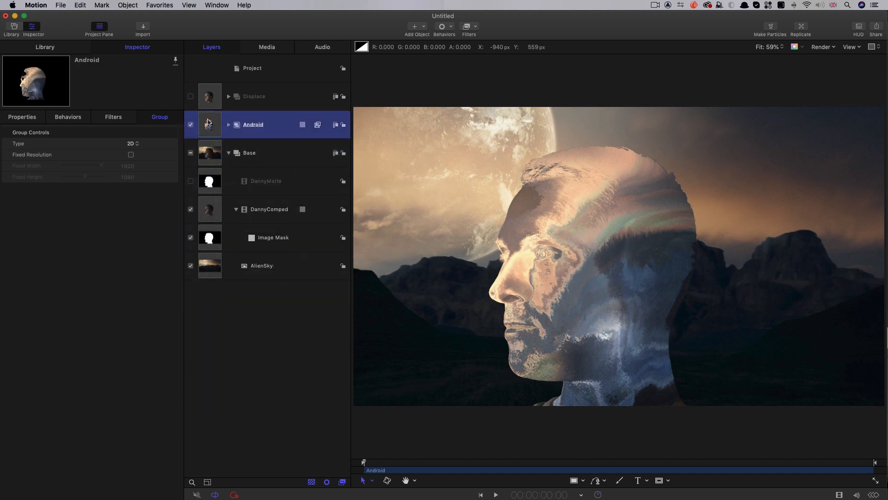
right_click(208, 122)
click(224, 152)
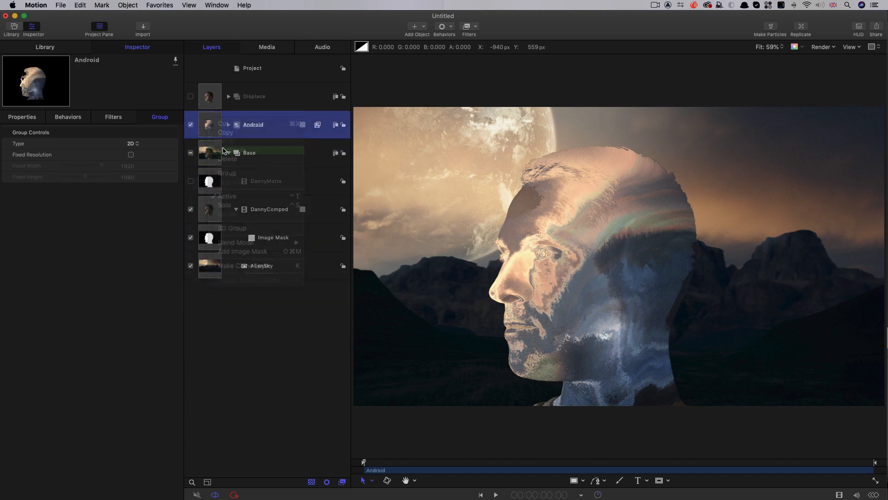
double_click(275, 125)
text(T)
key(Return)
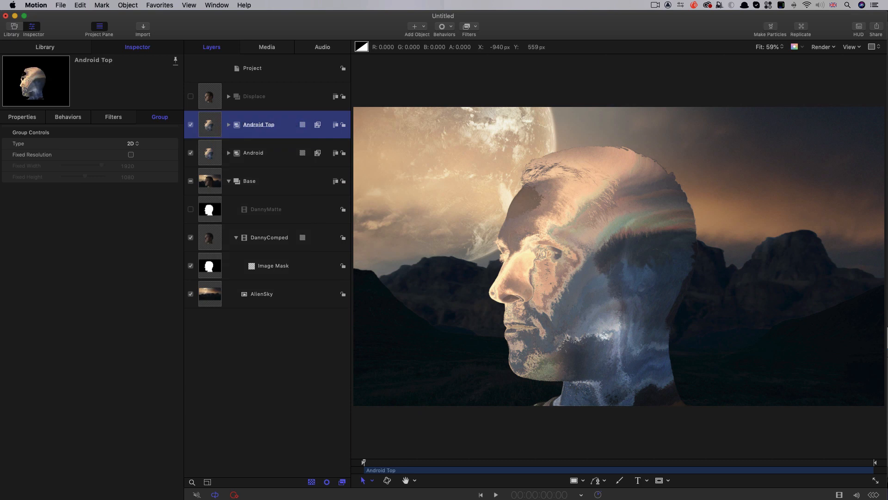
- Hide the Base group and set the Android Top Bump Map's Direction to 10° and its Amount to 7
click(229, 125)
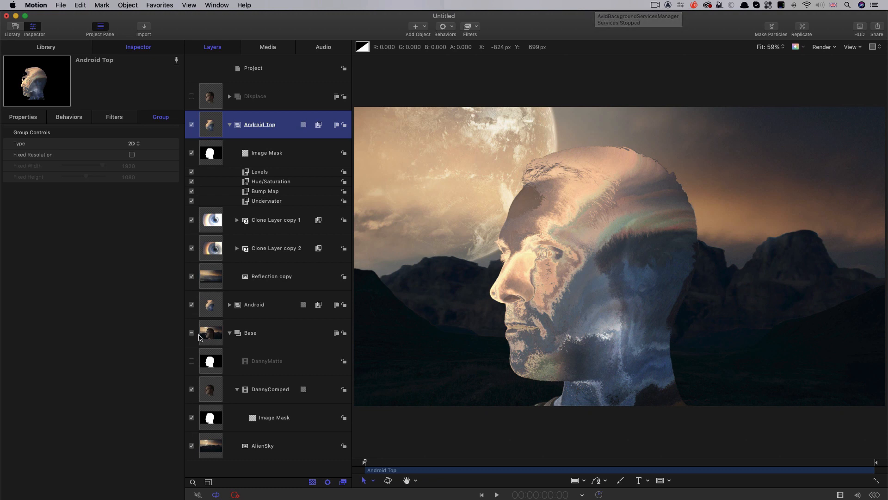
click(191, 333)
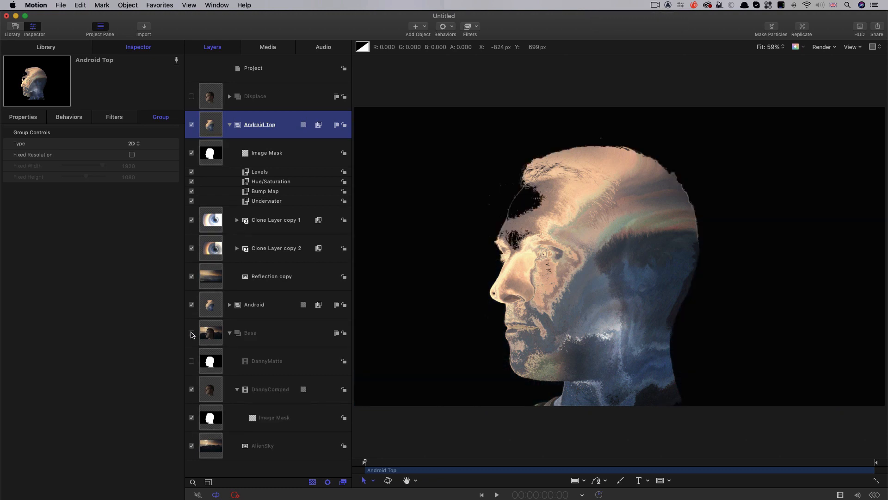
click(258, 192)
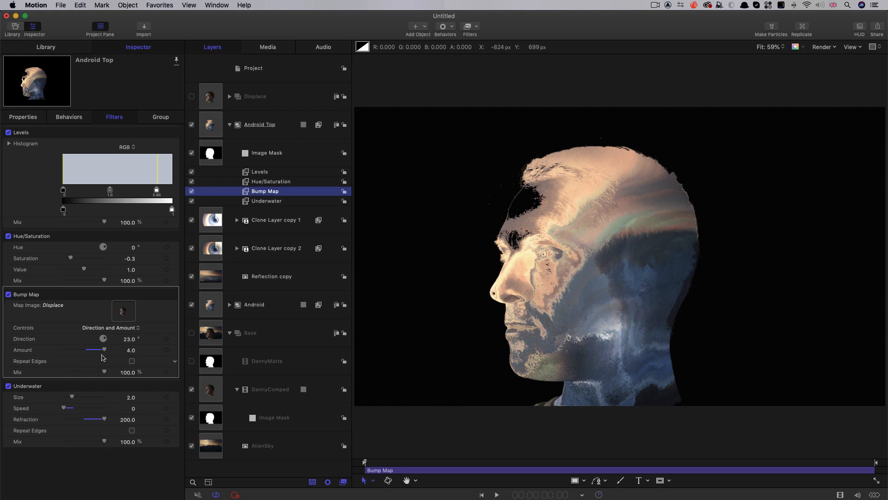
click(130, 340)
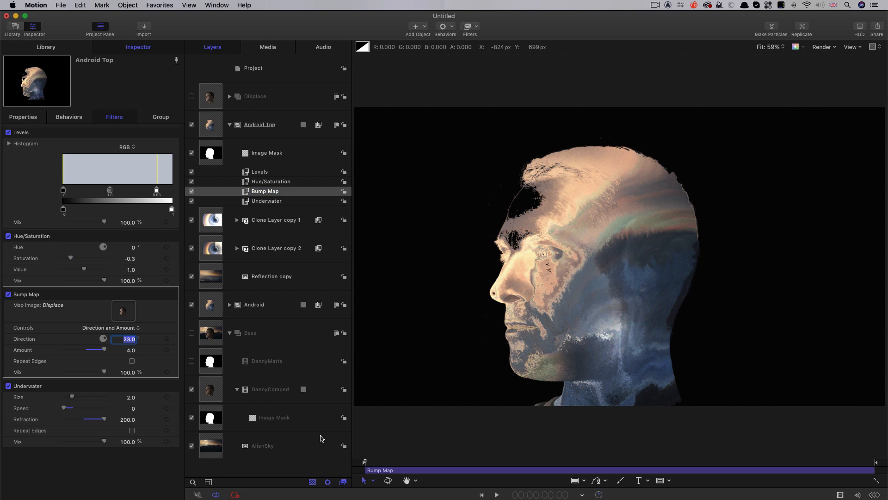
text(10)
key(Return)
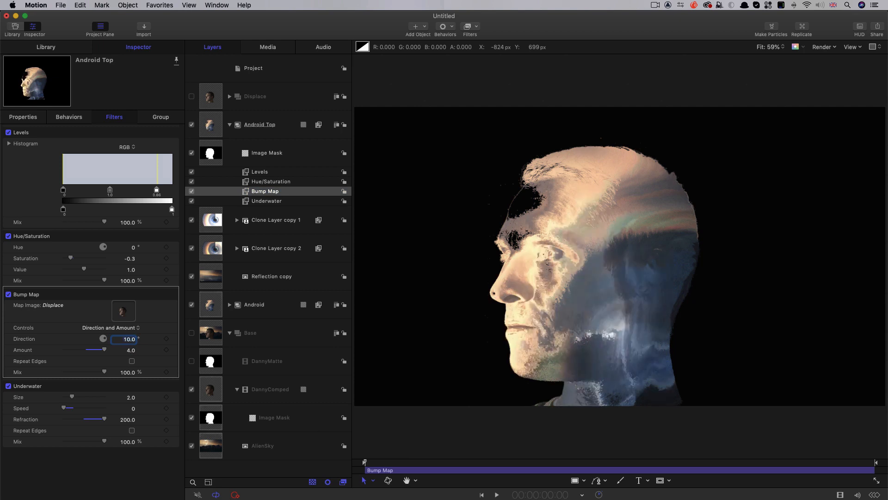
click(132, 351)
text(7)
key(Return)
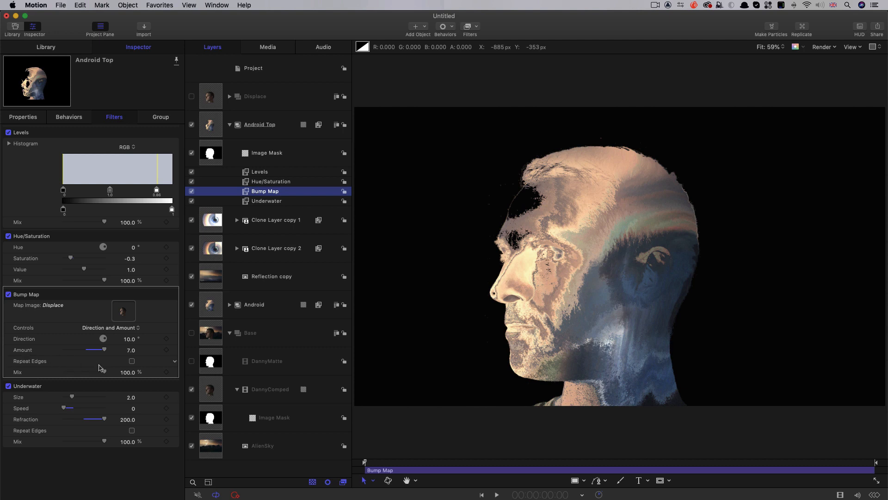
- Enable Repeat Edges on the Bump Map filters of Android Top and Android, and scrub to 3:20 to check the face
click(132, 362)
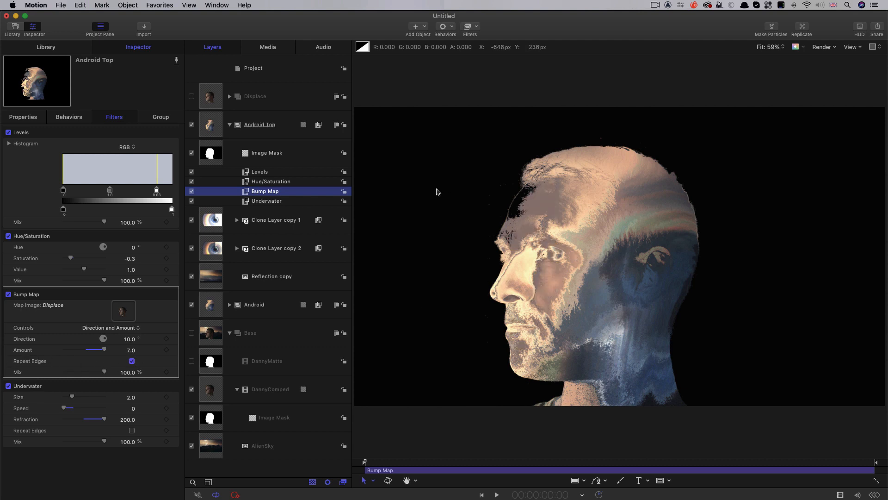
click(230, 304)
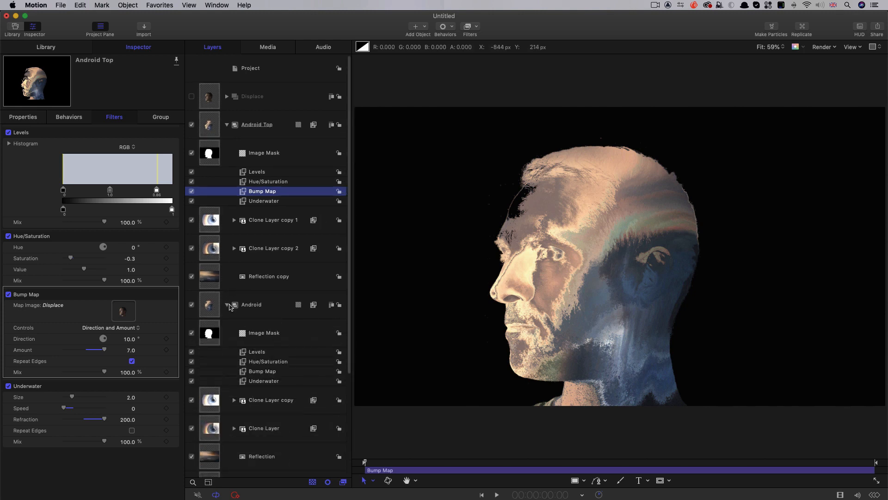
click(244, 372)
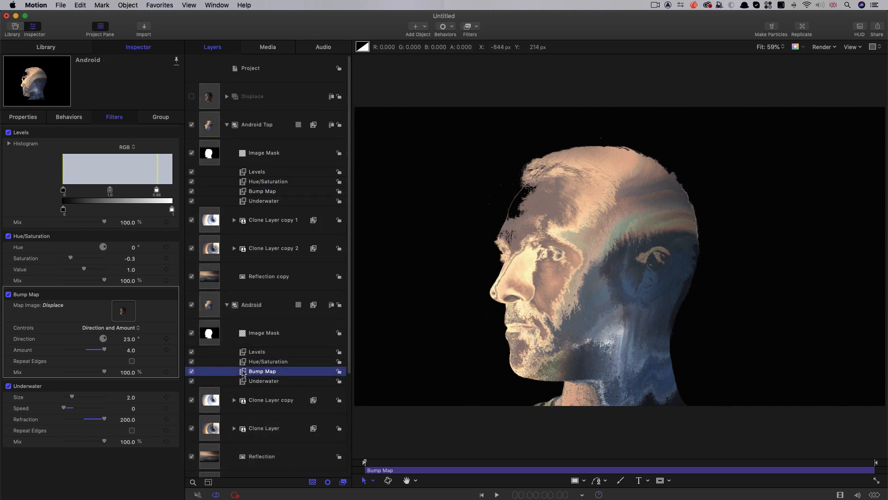
click(132, 361)
mouse_move(381, 461)
mouse_down()
mouse_move(574, 474)
mouse_move(382, 462)
mouse_up()
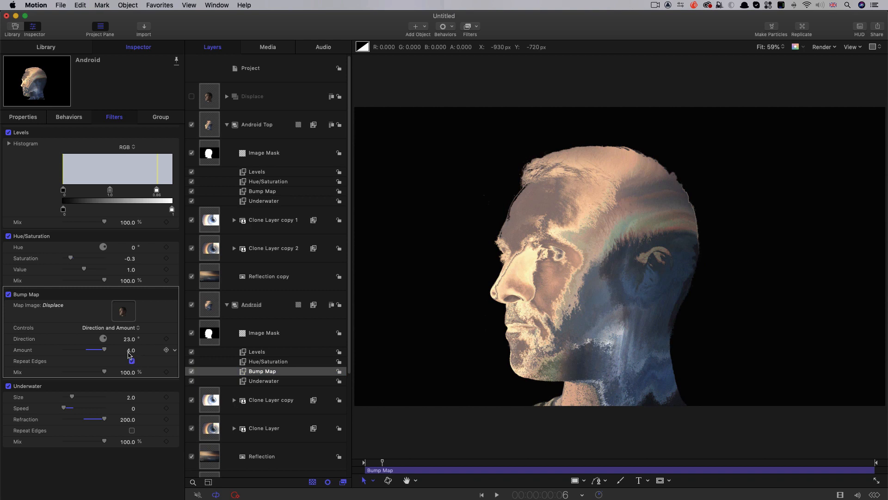
drag(129, 339, 133, 346)
drag(370, 462, 641, 462)
- Set the Android Top group's blend mode to Lighten, comparing it with Normal, and scrub back to the start to check the result
click(256, 125)
click(24, 117)
click(131, 224)
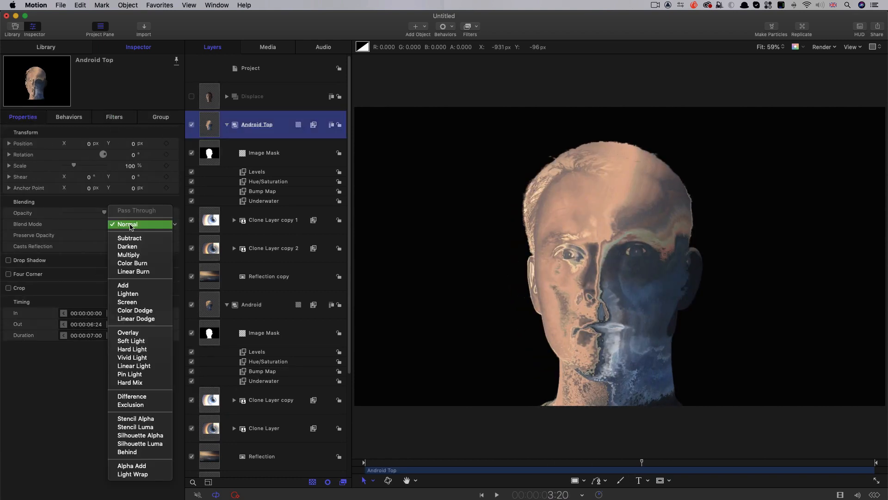
click(130, 294)
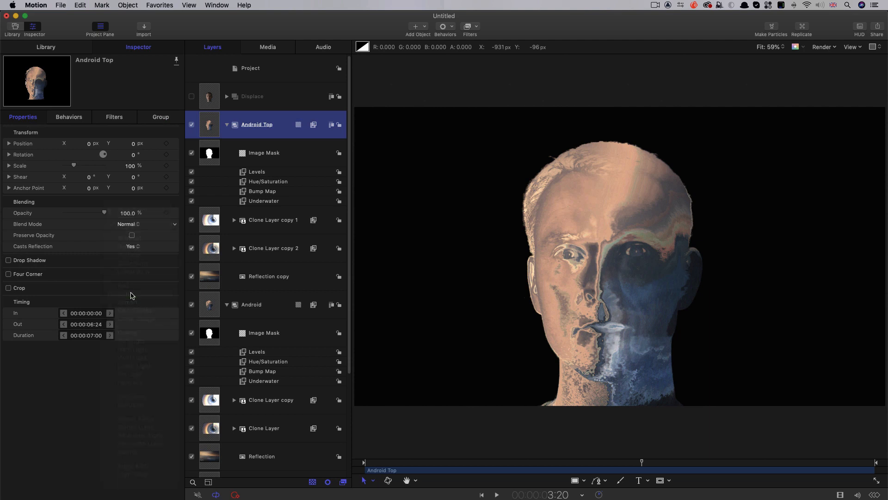
click(130, 224)
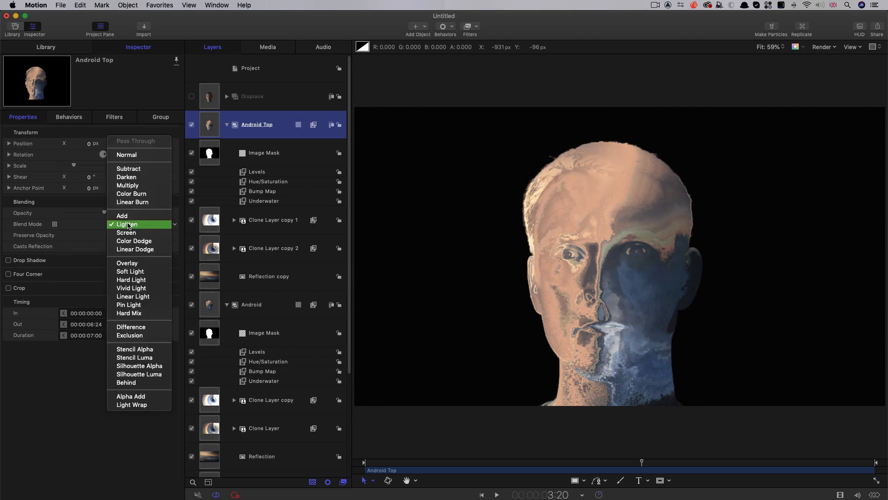
click(134, 154)
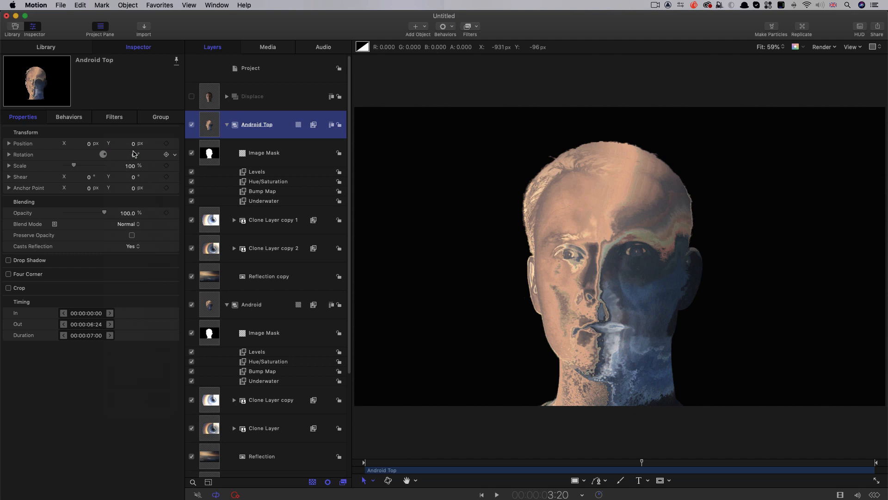
click(130, 227)
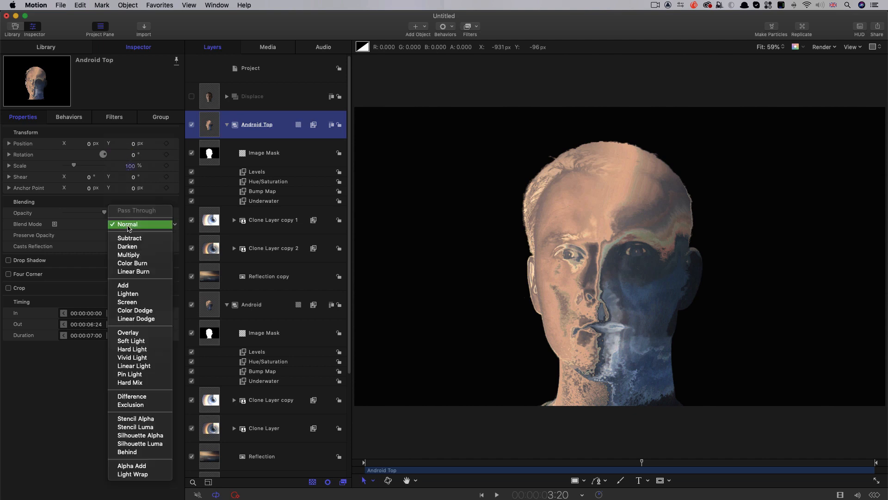
click(131, 293)
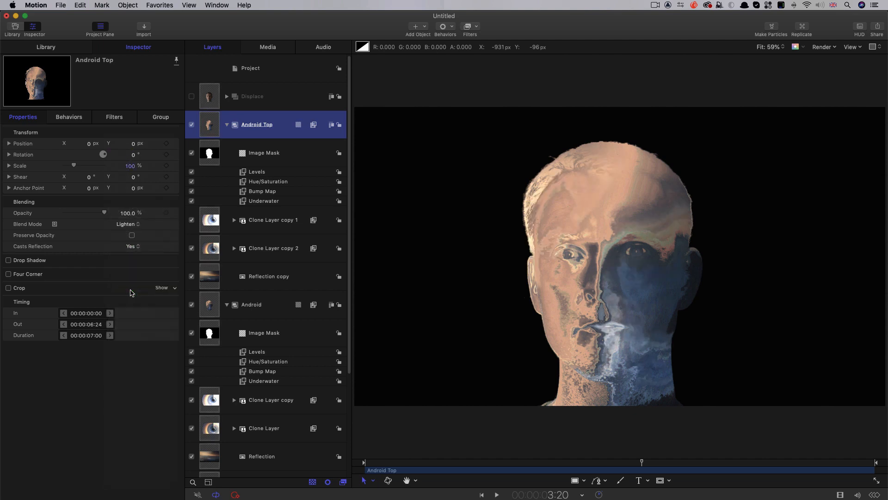
drag(537, 463, 310, 463)
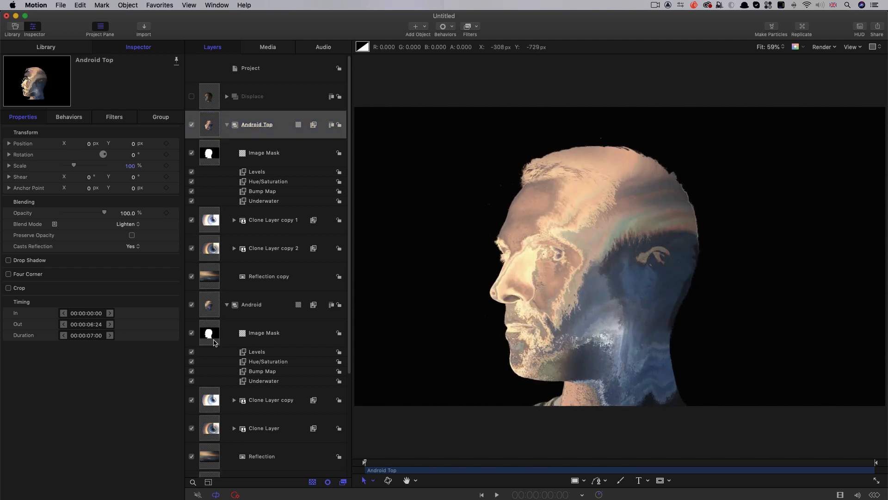
- Collapse the Android group, show the Base group again, and scrub to 3:15 to check the composite
click(226, 305)
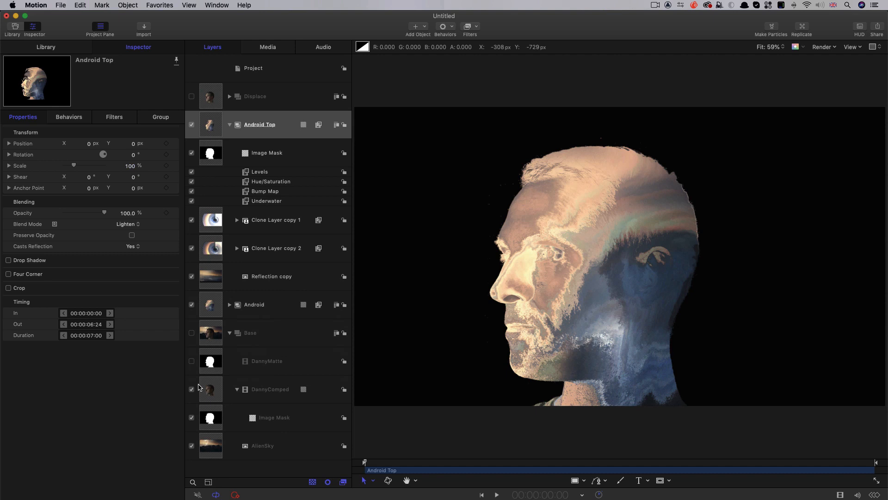
click(192, 333)
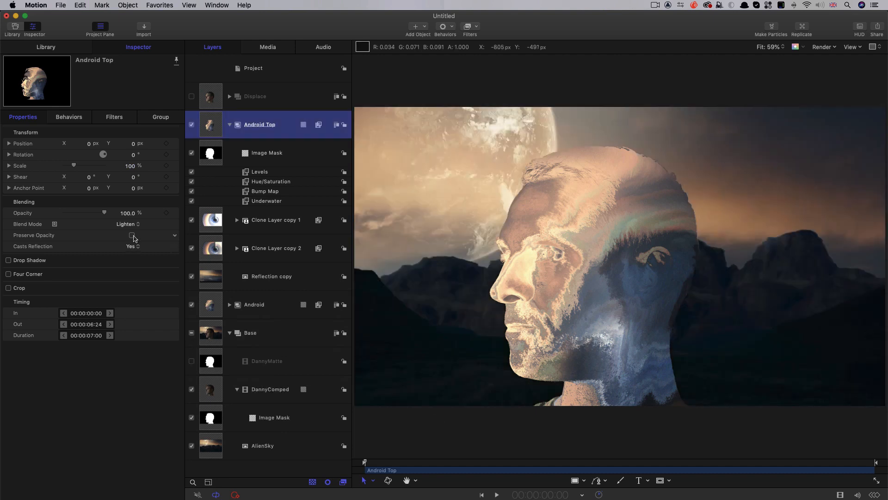
drag(365, 462, 627, 462)
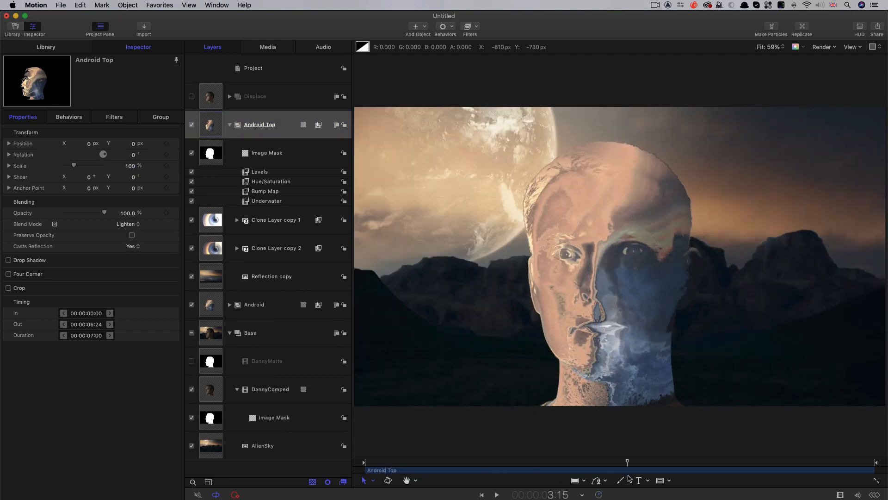
- Switch the Android Top group's blend mode to Normal for comparison, and return it to Lighten
click(127, 224)
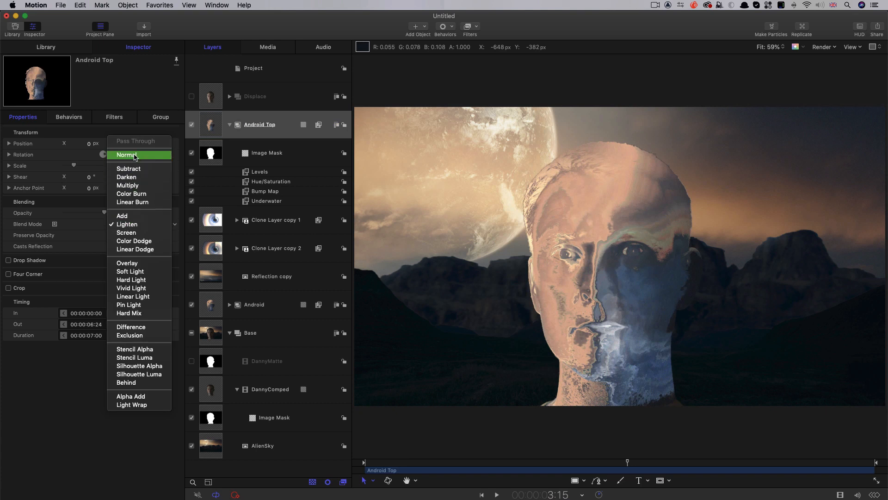
click(135, 155)
click(126, 225)
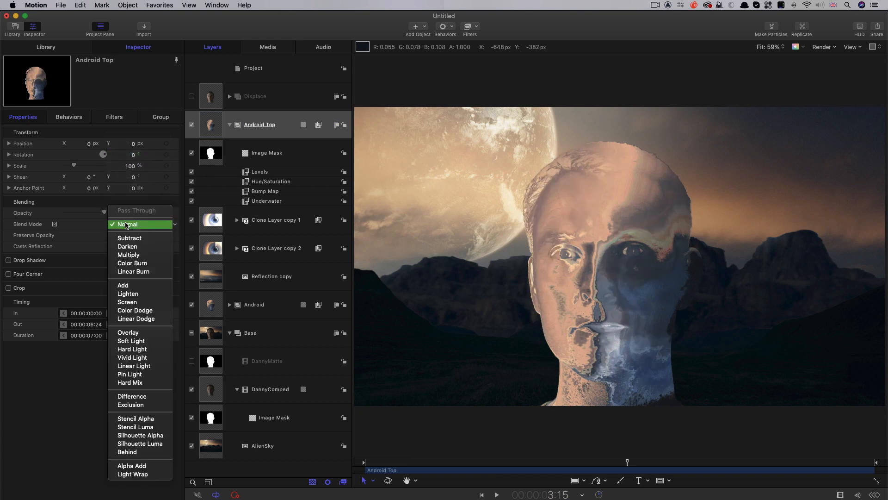
click(128, 293)
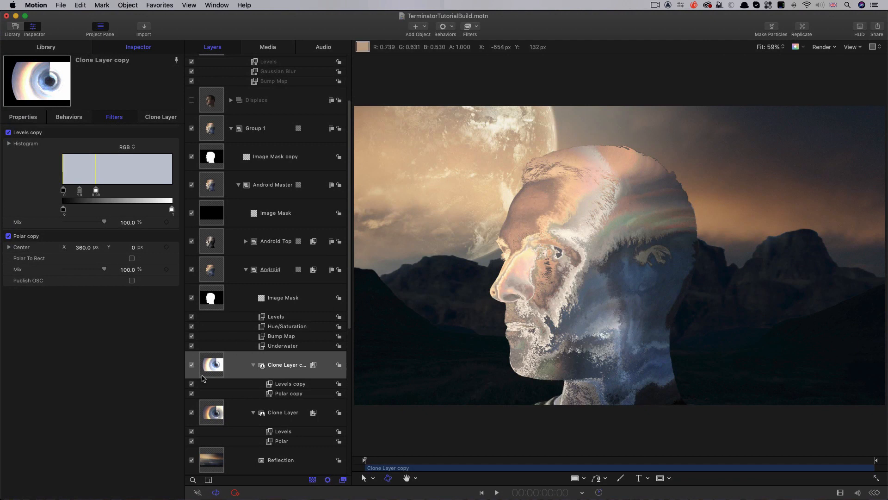
- Set the Polar copy filter's Center X to -360 px on the Android group's Clone Layer copy
click(208, 362)
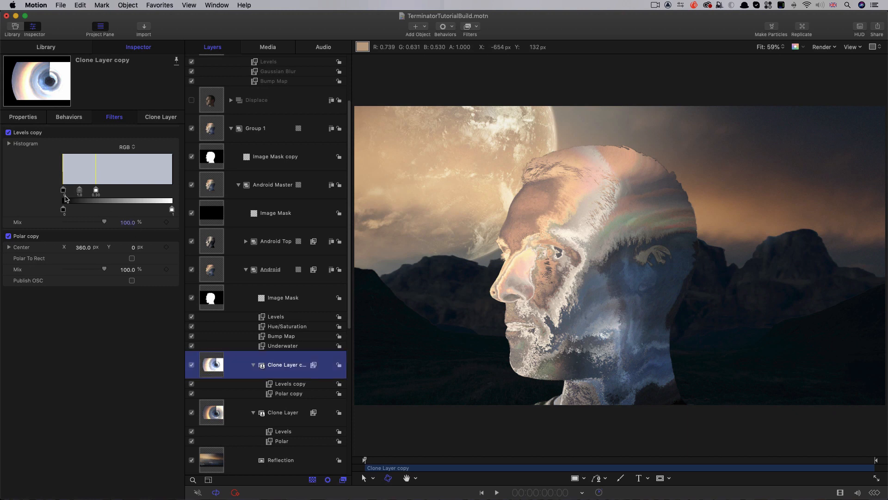
click(83, 247)
text(-360)
key(Return)
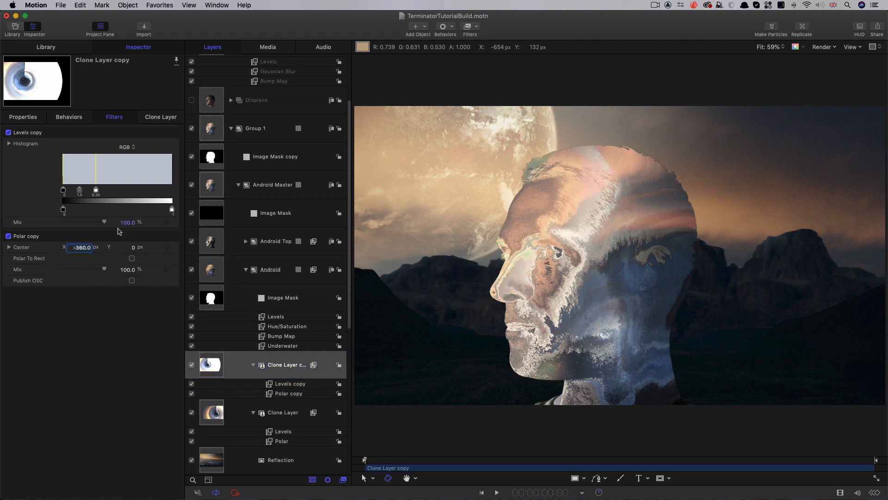
- In Android Top, set the Polar copy filter's Center X to -360 px on Clone Layer copy 1, and scrub through to check the face
click(246, 242)
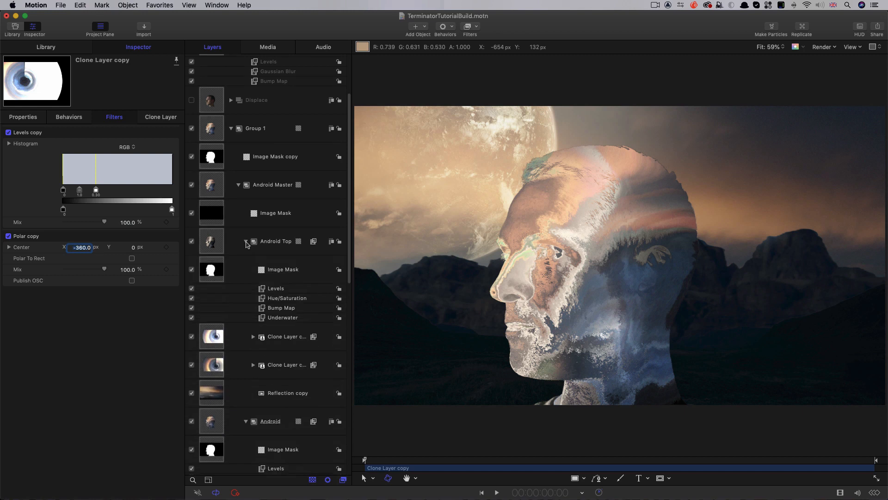
click(214, 342)
click(253, 337)
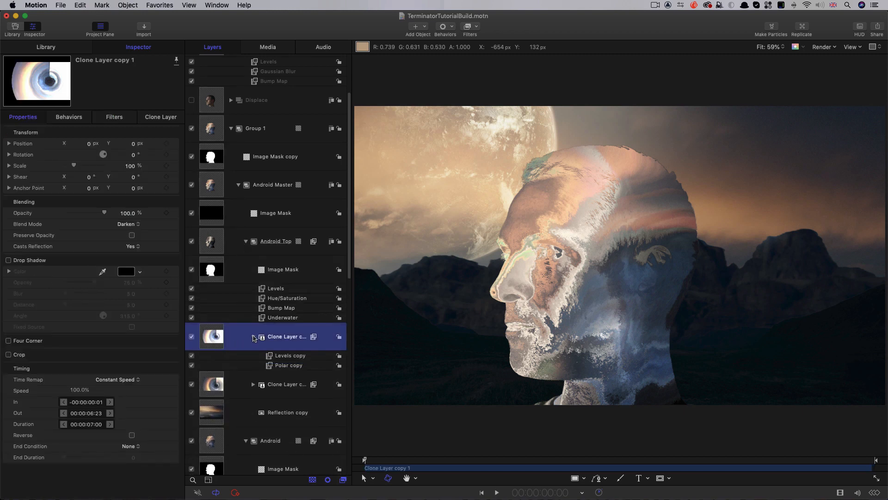
click(276, 365)
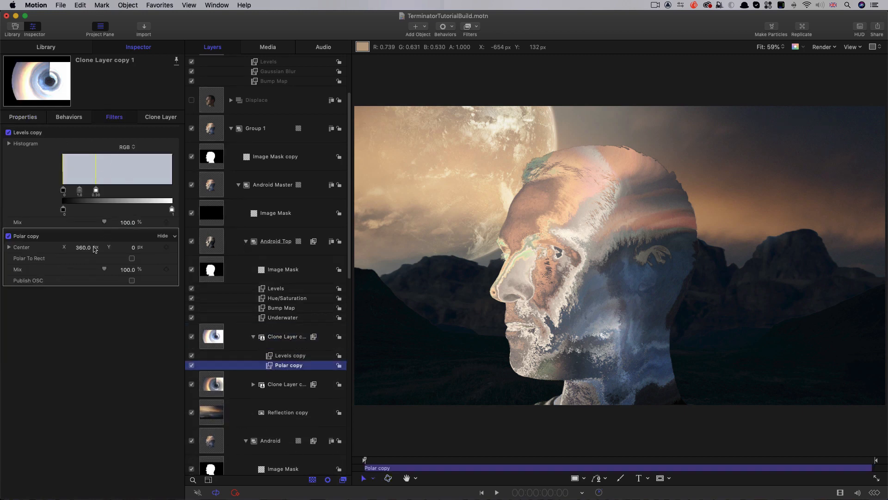
click(83, 248)
text(-3)
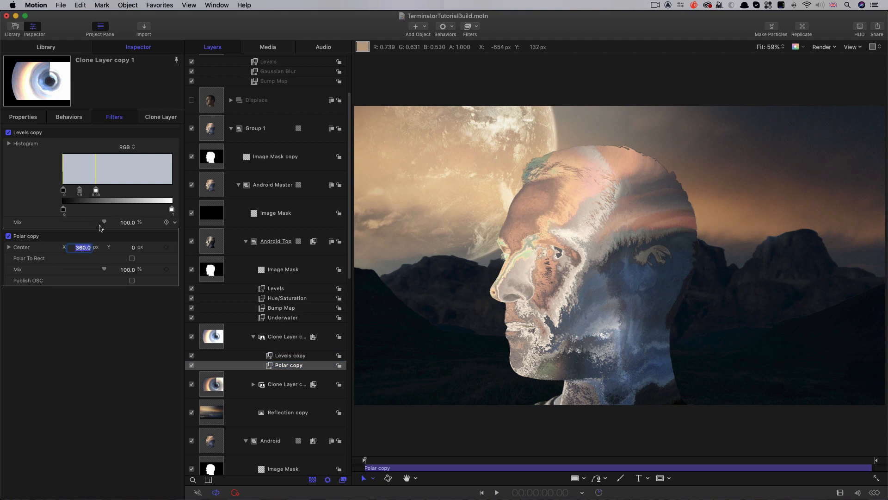
text(60)
key(Return)
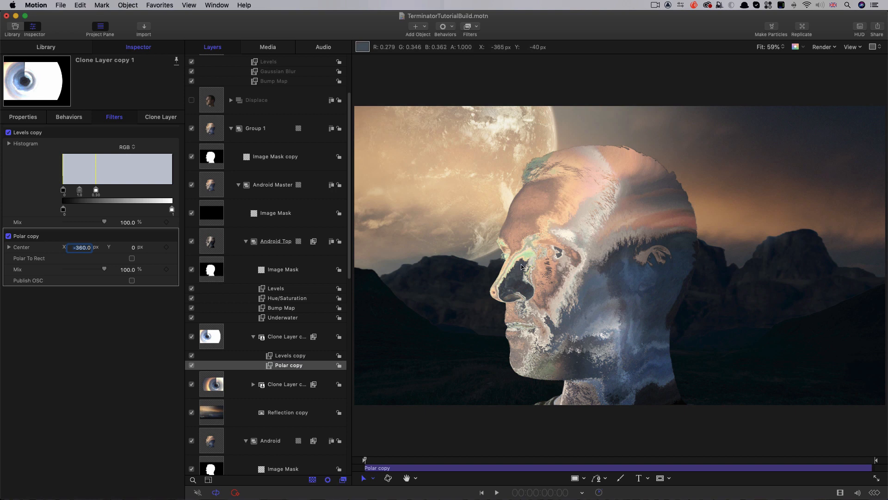
drag(378, 462, 632, 467)
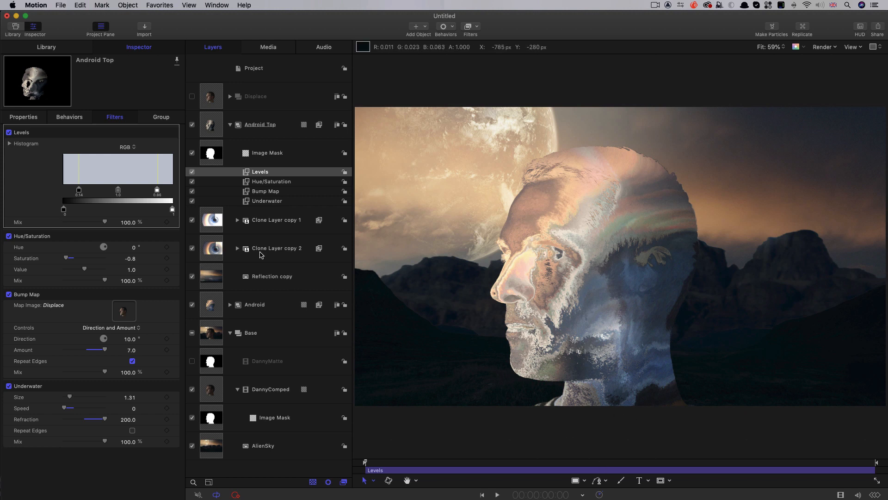
- Create a new group above Android Top and move the Android Top and Android groups into it
click(229, 125)
click(210, 128)
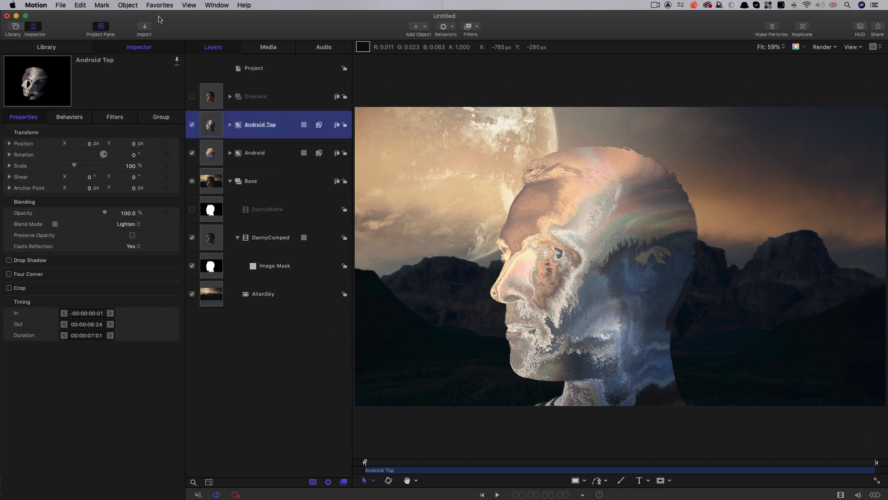
click(120, 4)
click(279, 148)
key(super+shift+n)
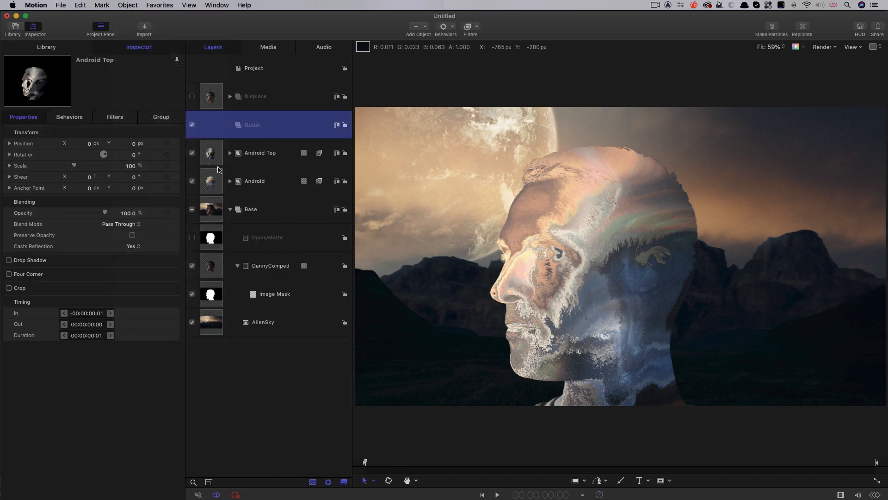
click(215, 161)
shift+click(215, 183)
drag(211, 158, 257, 124)
- Rename the group holding the two android groups as Android Master
double_click(252, 125)
text(Android)
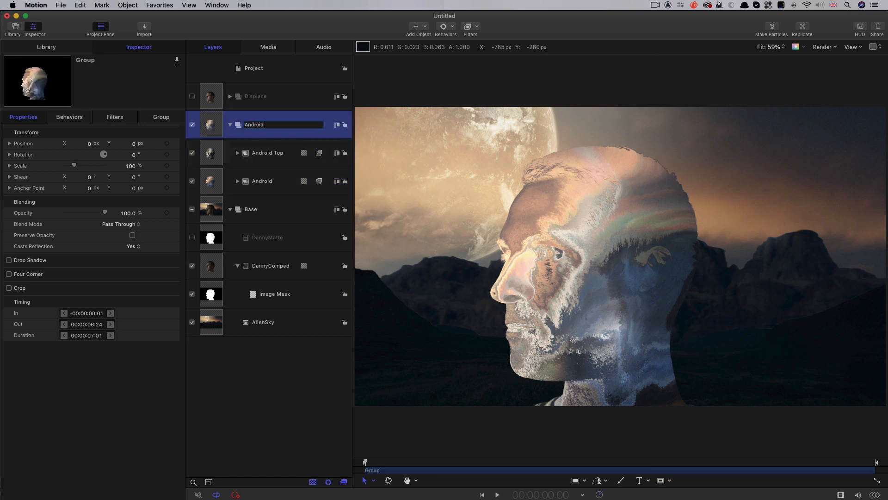
text( Master)
key(Return)
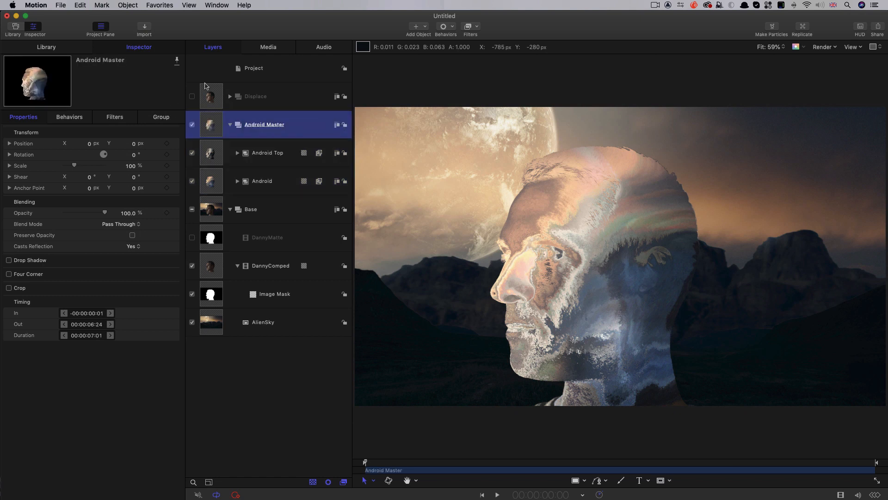
- Create a new group at the top of the project and add a Clouds generator to it with Speed set to 0
click(262, 78)
click(131, 4)
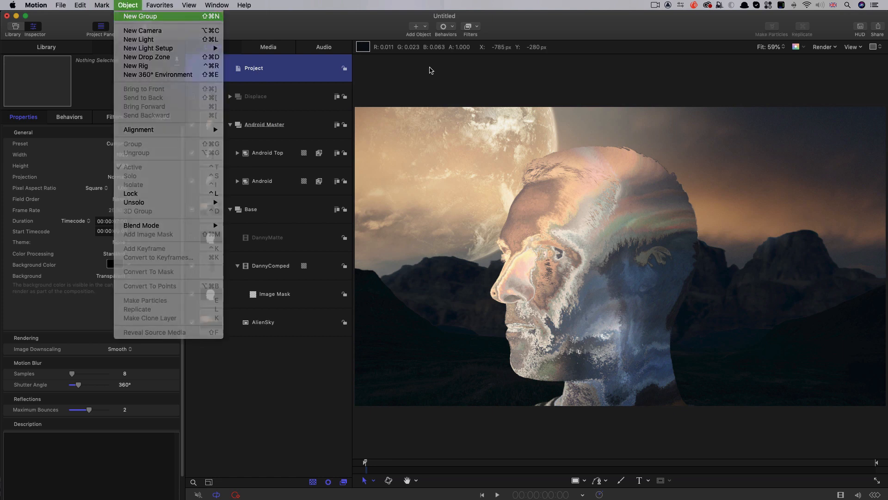
key(Return)
click(425, 26)
mouse_move(430, 118)
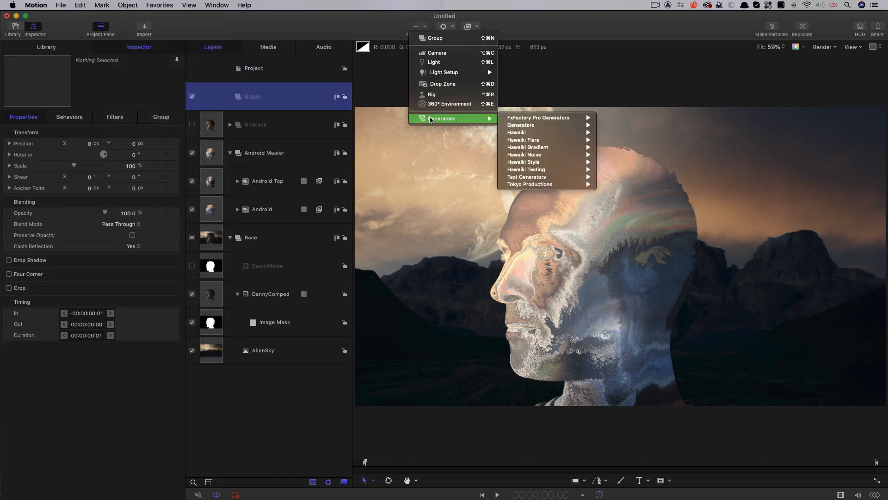
mouse_move(564, 126)
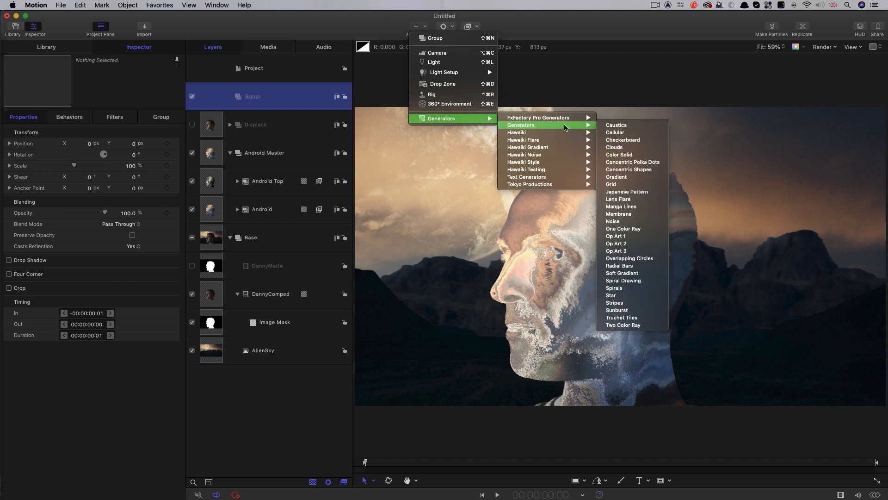
click(618, 147)
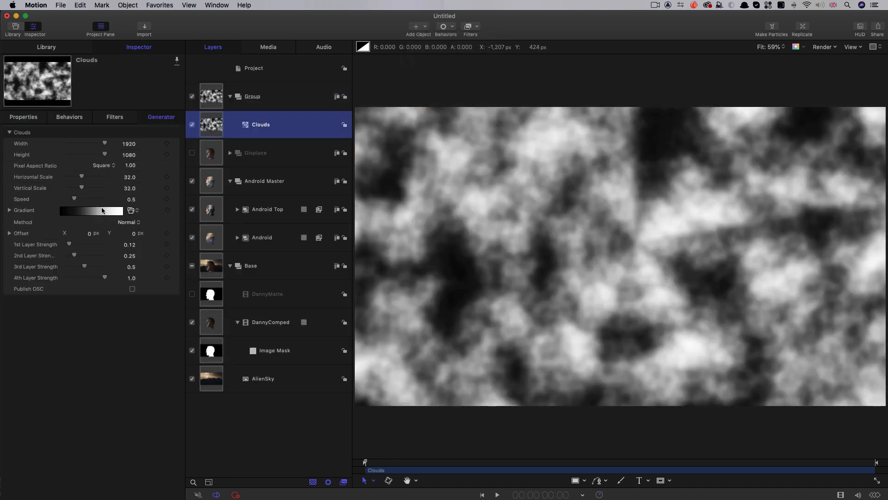
drag(75, 198, 3, 197)
- Set the black tag of the Clouds gradient to Constant interpolation and the white tag's location to 49.26%, and move to 4:00
click(10, 210)
click(8, 253)
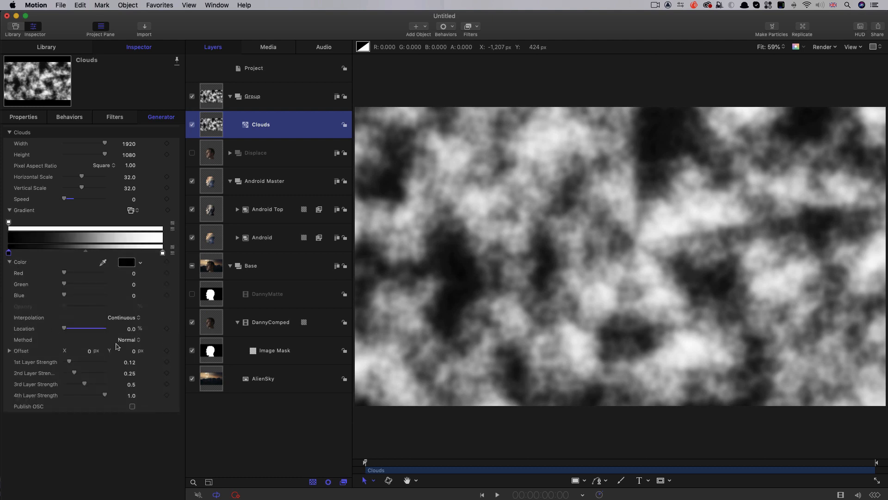
click(123, 320)
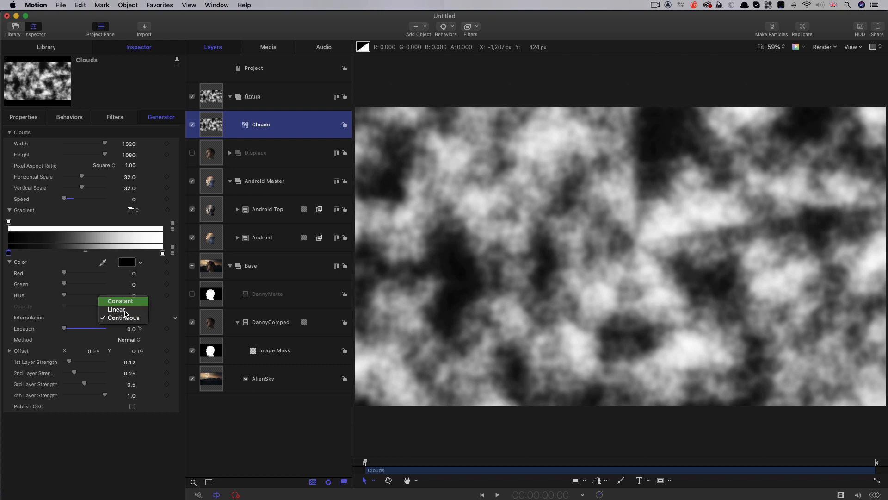
click(124, 301)
drag(162, 253, 84, 253)
click(659, 463)
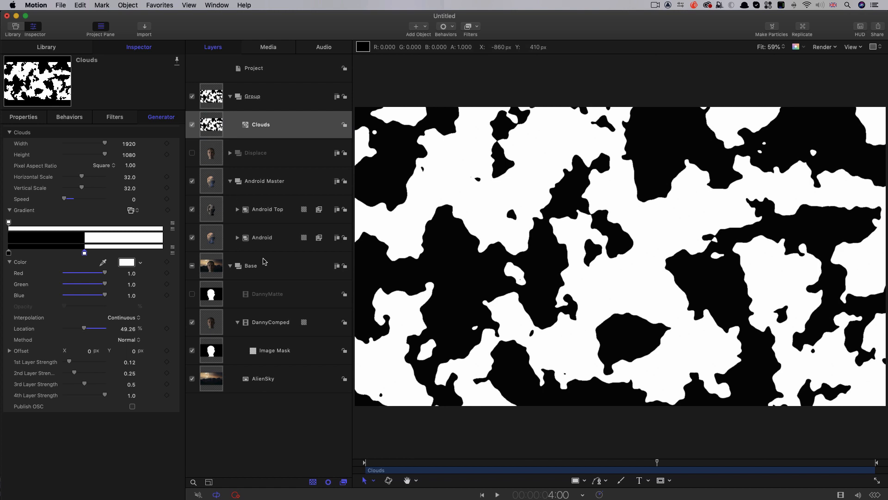
- Add an image mask to Android Master with the Clouds group as source and Luminance as source channel, and scrub to 4:07 to check
click(206, 182)
right_click(209, 179)
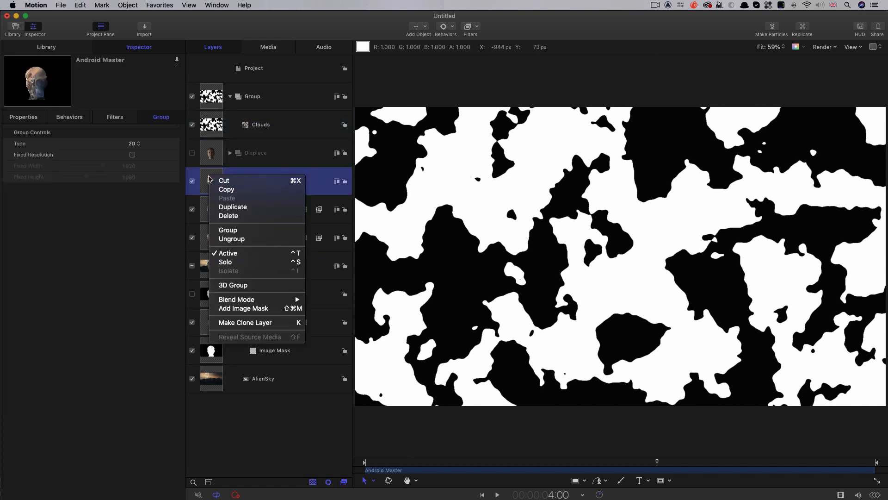
click(235, 308)
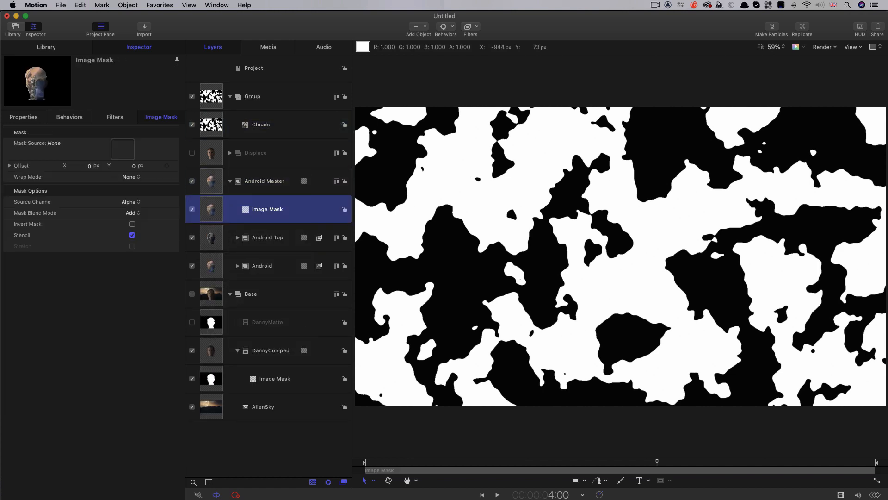
drag(213, 93, 124, 148)
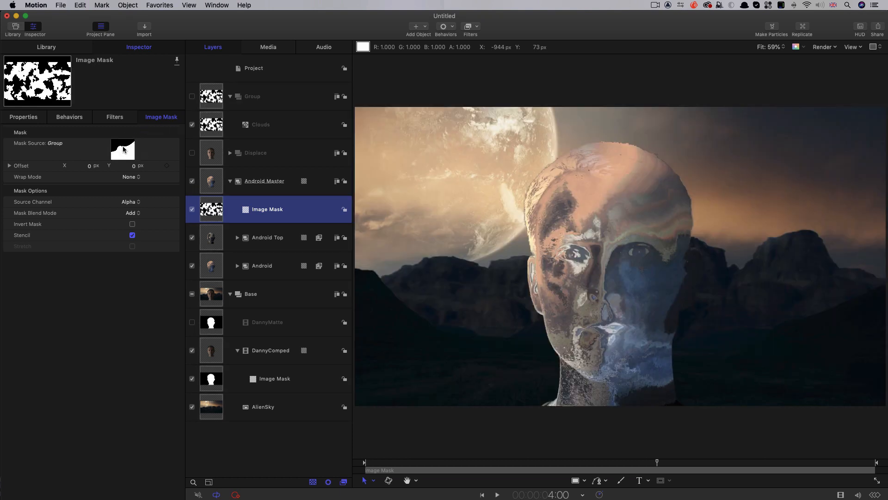
click(131, 203)
click(131, 212)
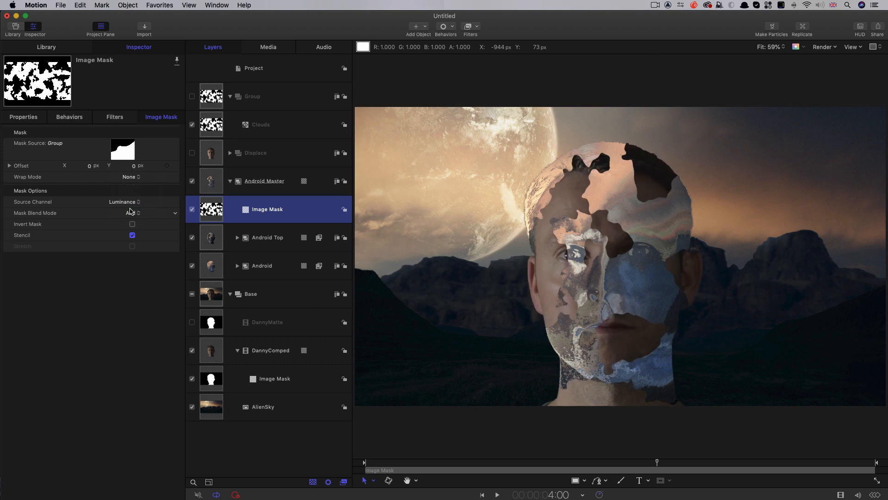
drag(657, 462, 677, 462)
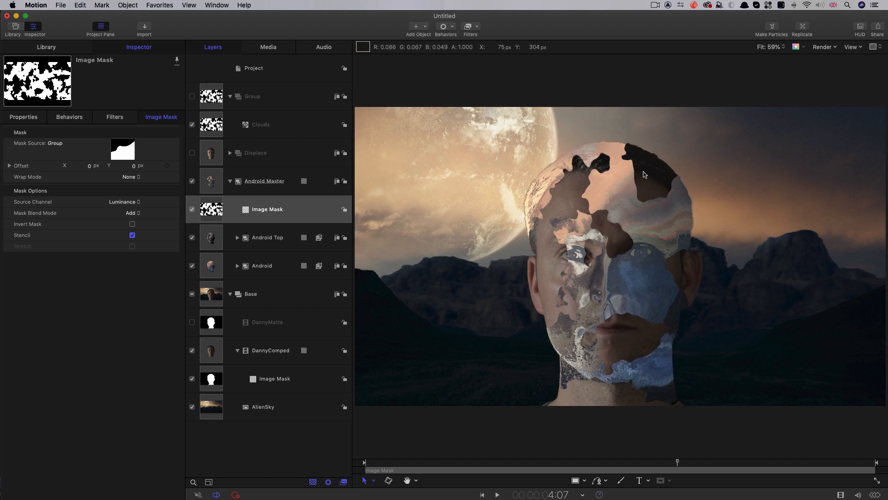
- Add a Bump Map distortion filter to the Clouds generator and use DannyComped as its map image
click(215, 125)
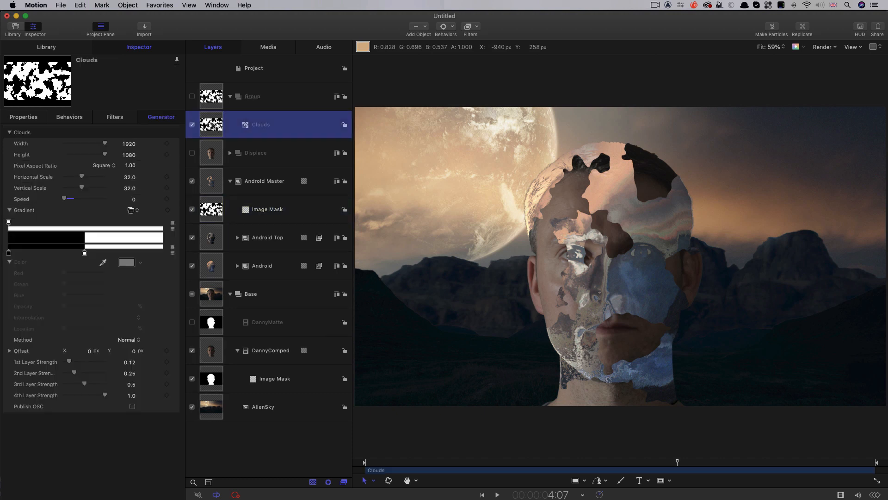
click(478, 28)
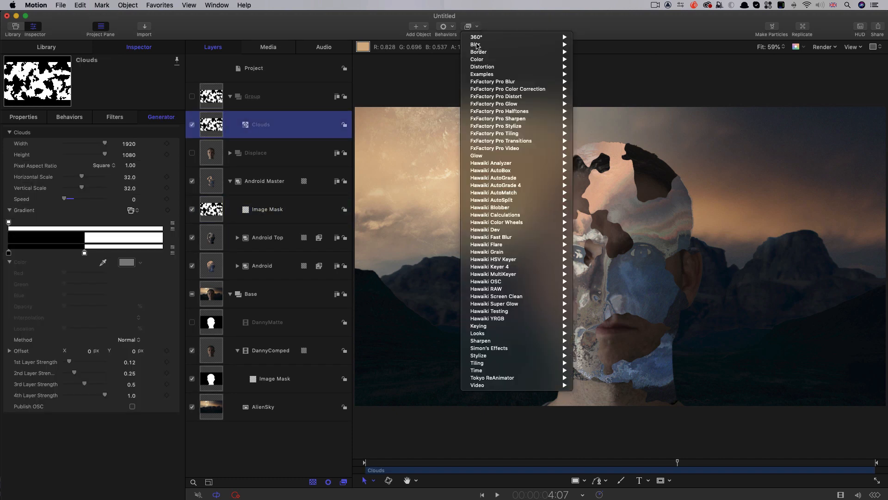
mouse_move(490, 67)
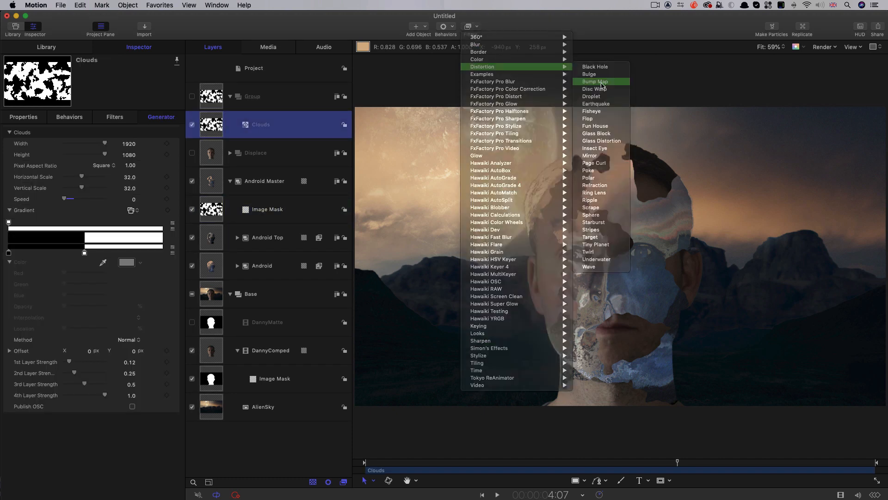
click(595, 82)
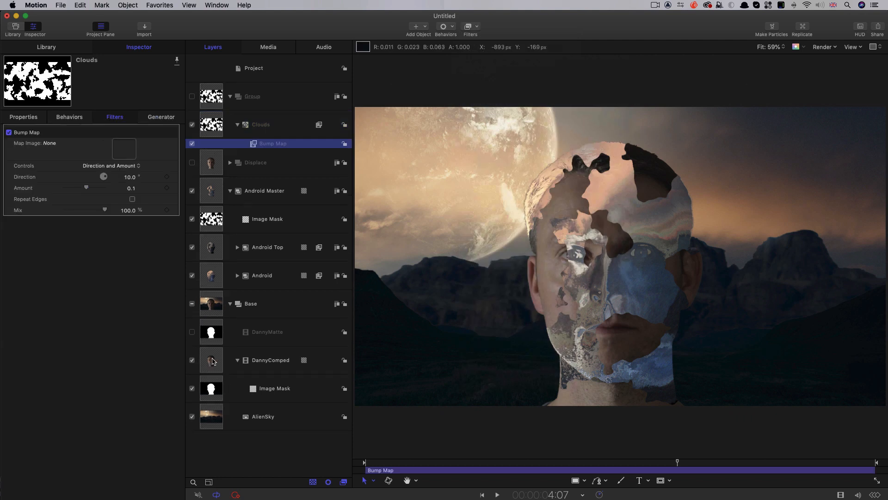
drag(211, 364, 122, 151)
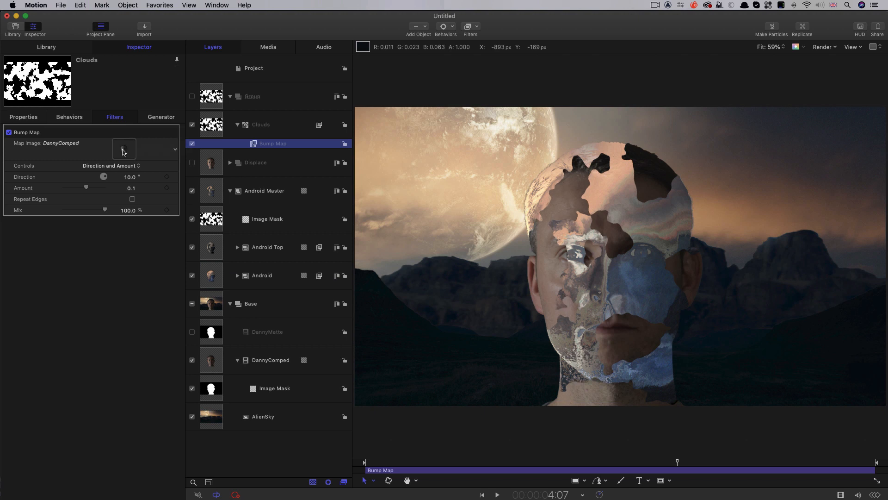
- Set the Clouds Bump Map filter's direction to 25° and amount to 4, and scrub around 4:08 to check
click(132, 176)
text(25)
key(Return)
click(132, 188)
text(4)
key(Return)
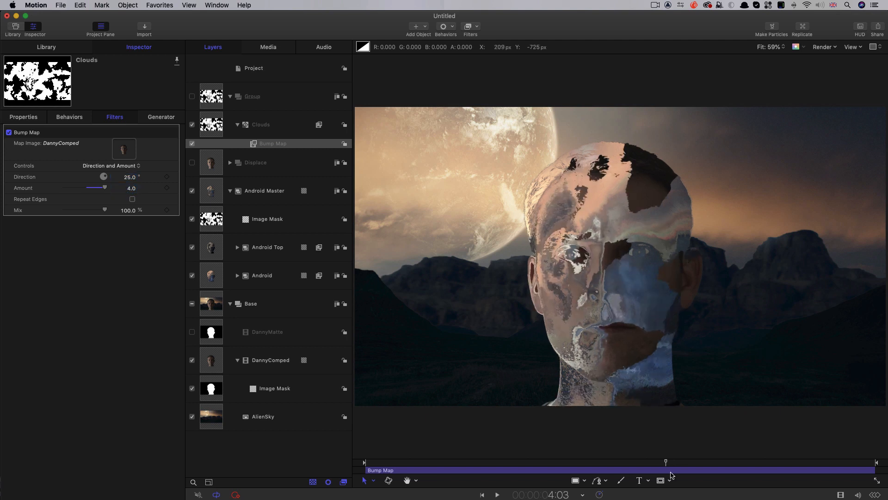
mouse_move(679, 477)
mouse_down()
mouse_move(665, 481)
mouse_move(681, 482)
mouse_up()
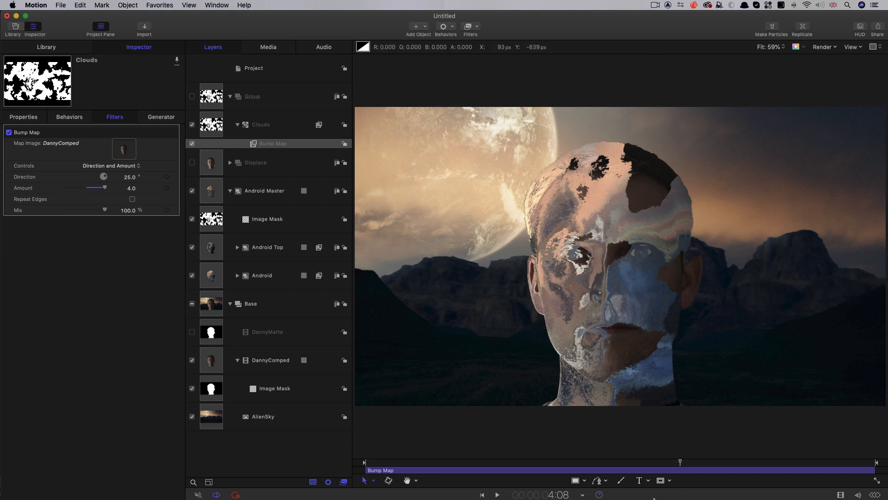
- At 4:00, set the location of the Clouds gradient's white tag to 100% and add a keyframe for it
click(273, 125)
click(561, 495)
text(400)
key(Return)
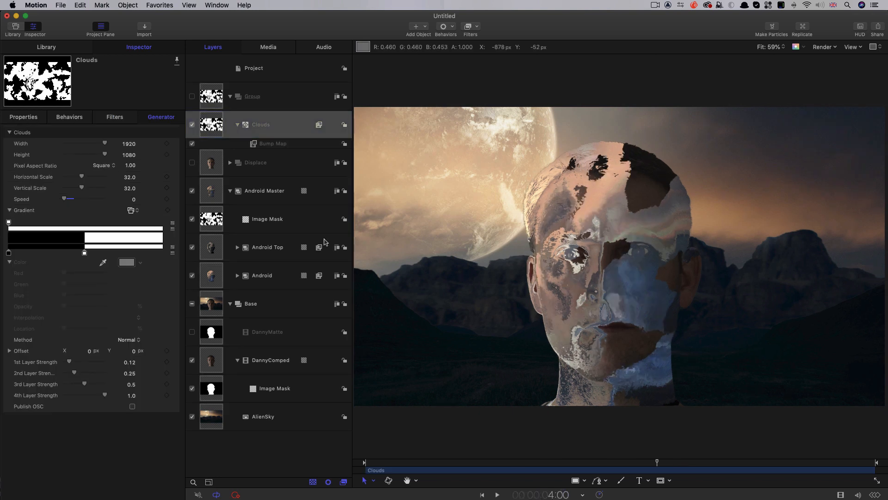
click(84, 252)
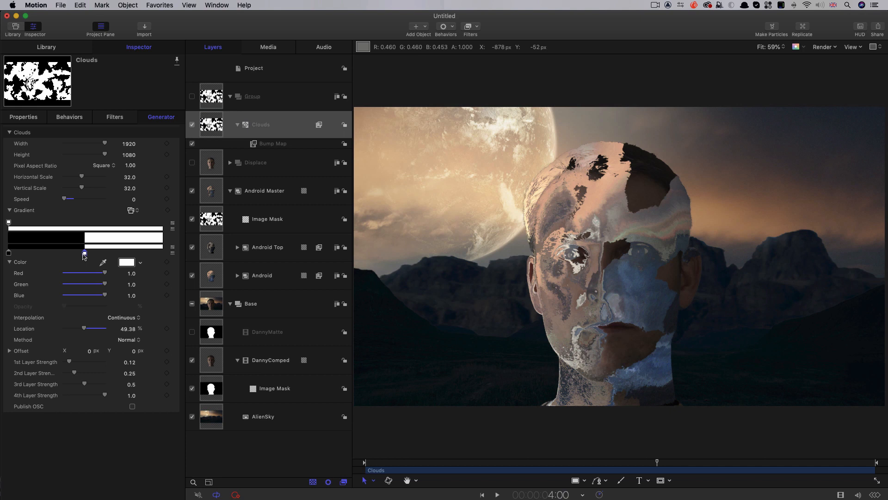
click(124, 329)
text(100)
key(Return)
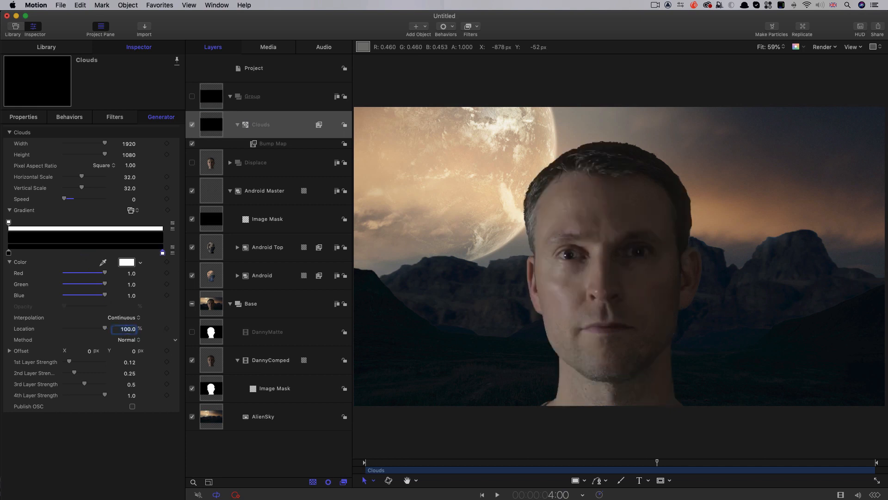
click(167, 328)
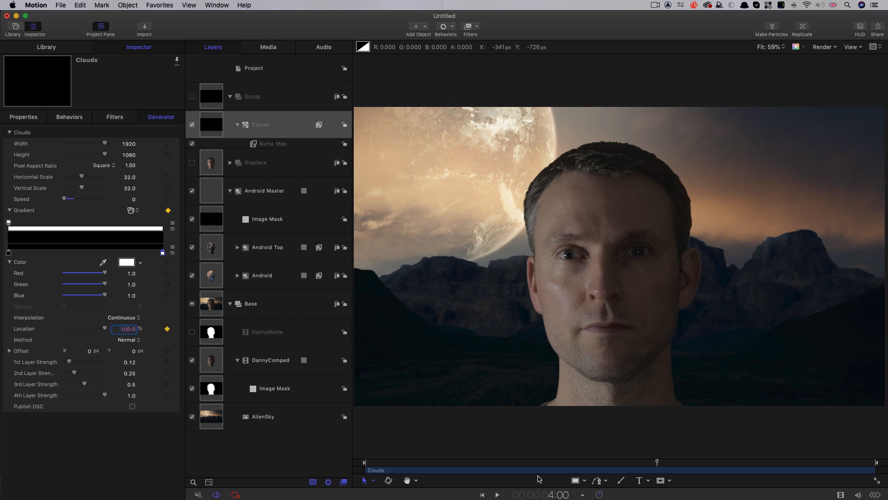
- At 6:00, keyframe the white tag's color, set its location to 0%, and play back the transition to check
click(558, 495)
text(600)
key(Return)
click(167, 262)
click(128, 328)
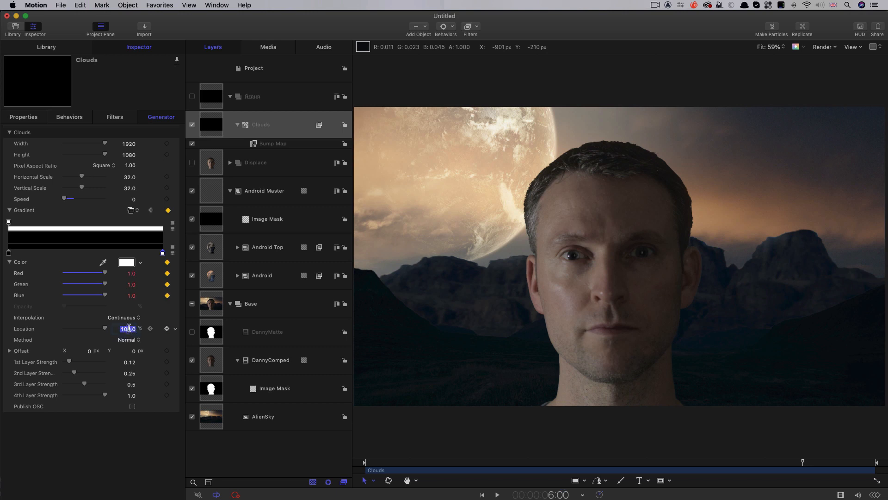
text(70)
key(Return)
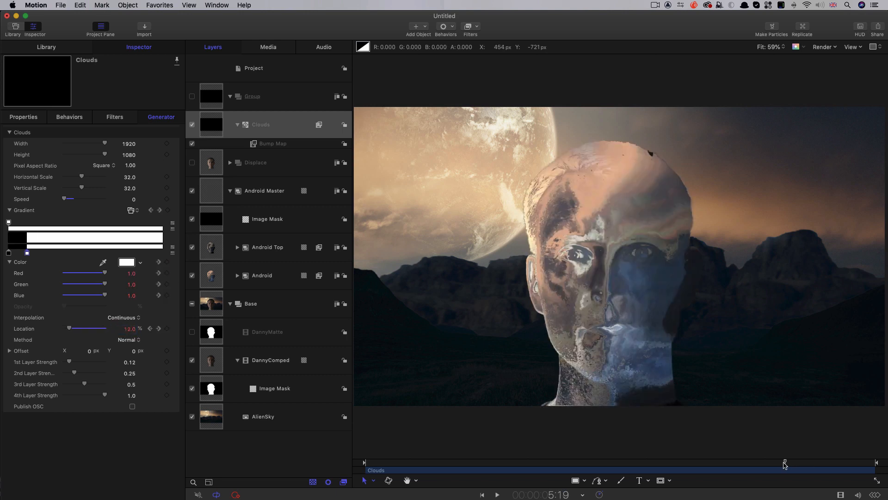
drag(738, 462, 692, 460)
key(space)
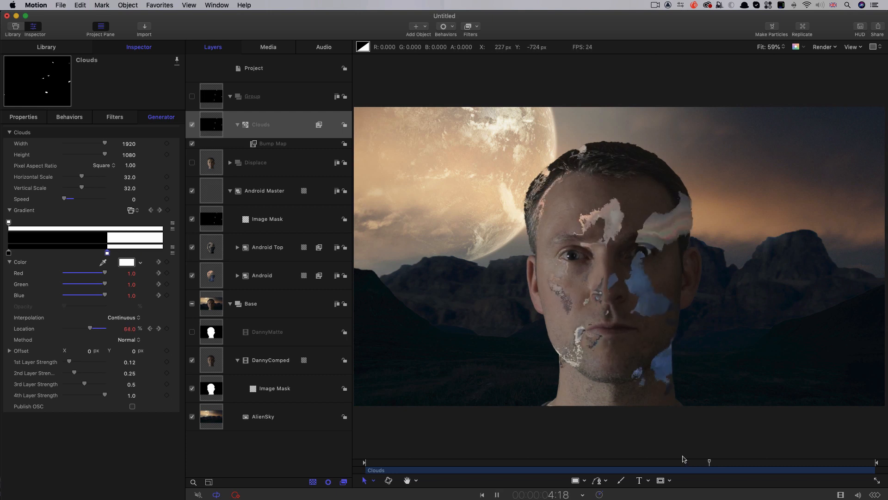
key(space)
drag(810, 462, 736, 464)
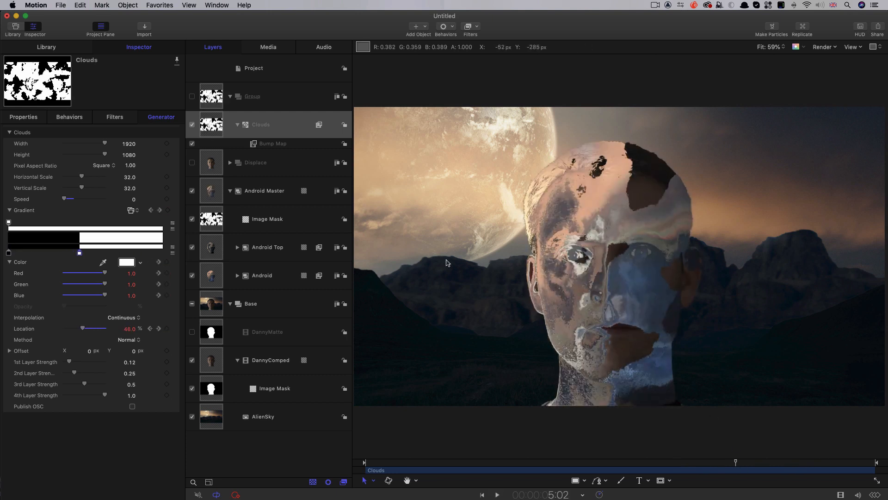
- Invert the Android Master image mask and play back the reversed transition up to 5:06
click(208, 220)
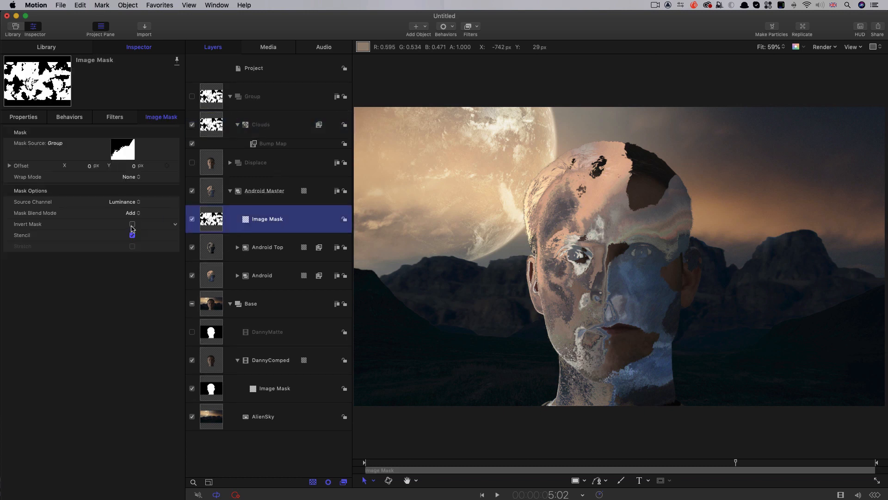
click(132, 224)
key(space)
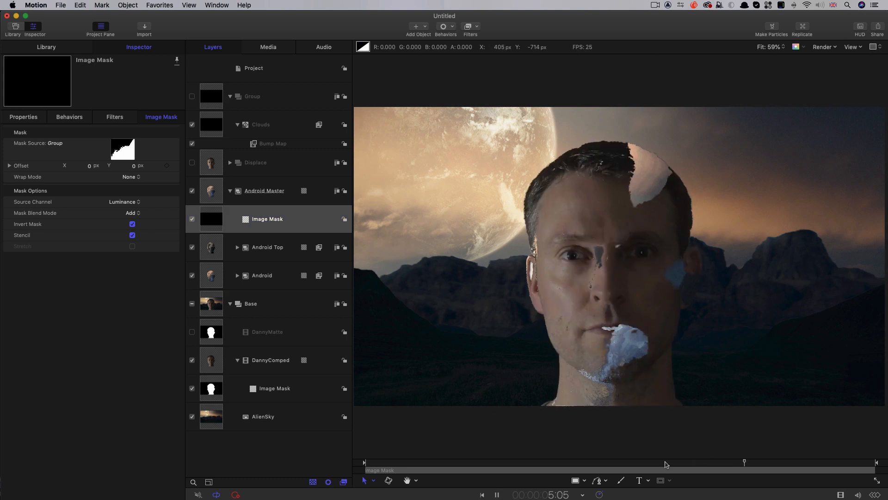
click(747, 469)
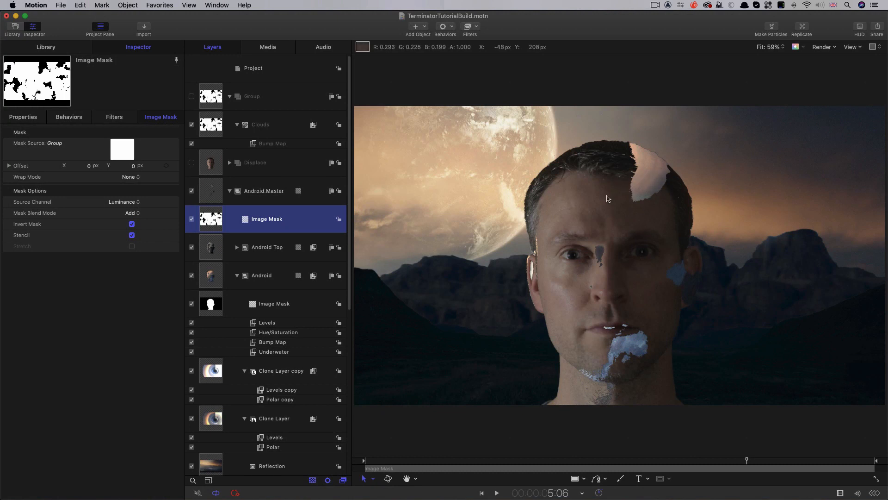
- At 5:01, enable a drop shadow on Android Master with opacity 90%, blur 0 and distance 3
click(214, 192)
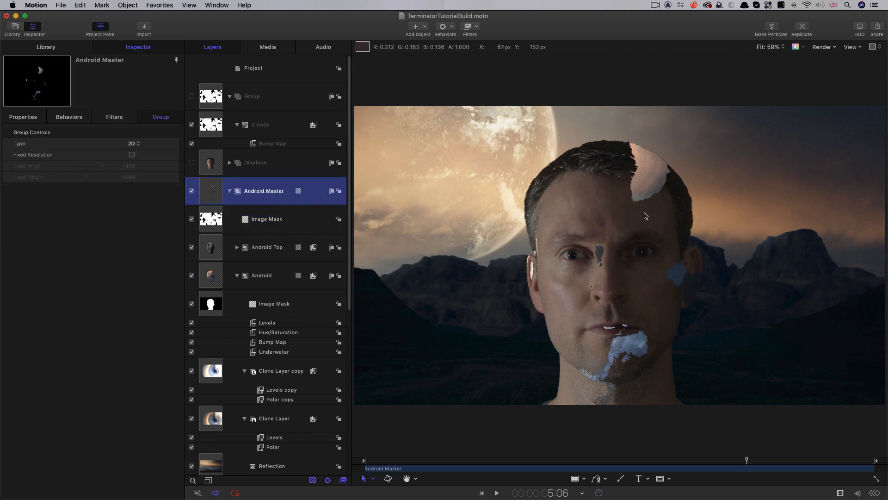
key(alt+z)
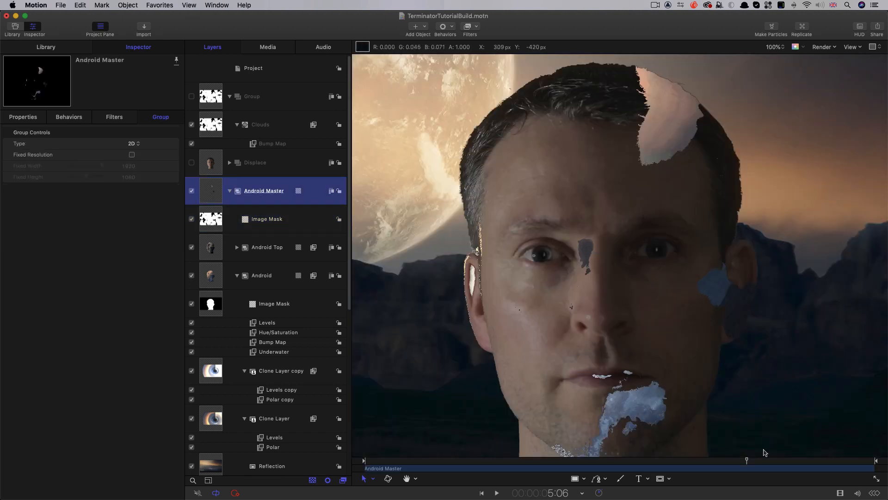
drag(746, 460, 733, 461)
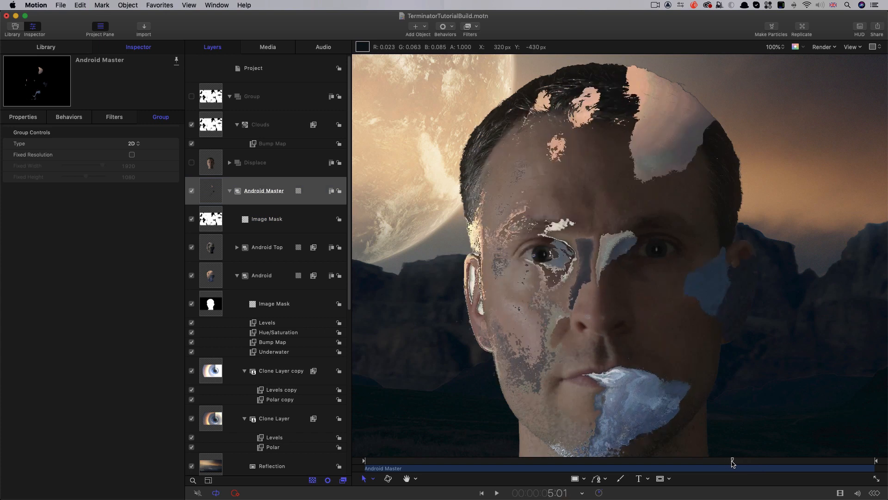
click(217, 218)
click(216, 190)
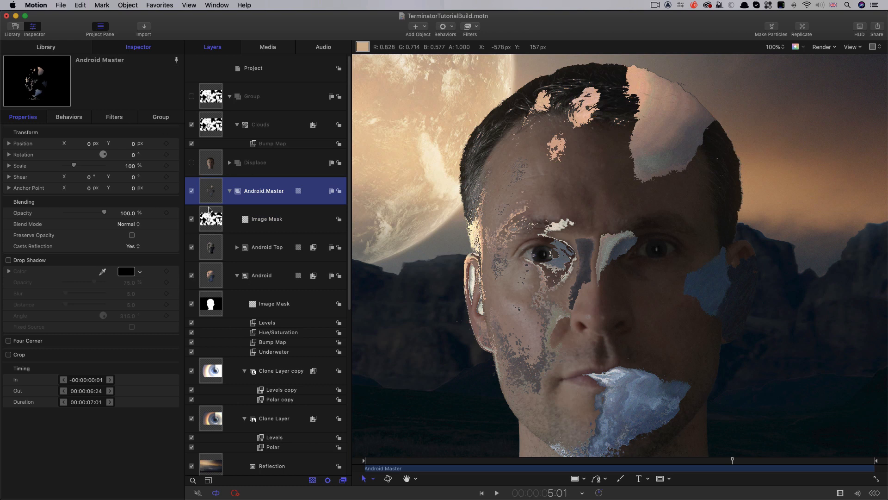
click(9, 261)
click(130, 283)
text(90)
key(Tab)
text(0)
key(Tab)
text(3)
key(Tab)
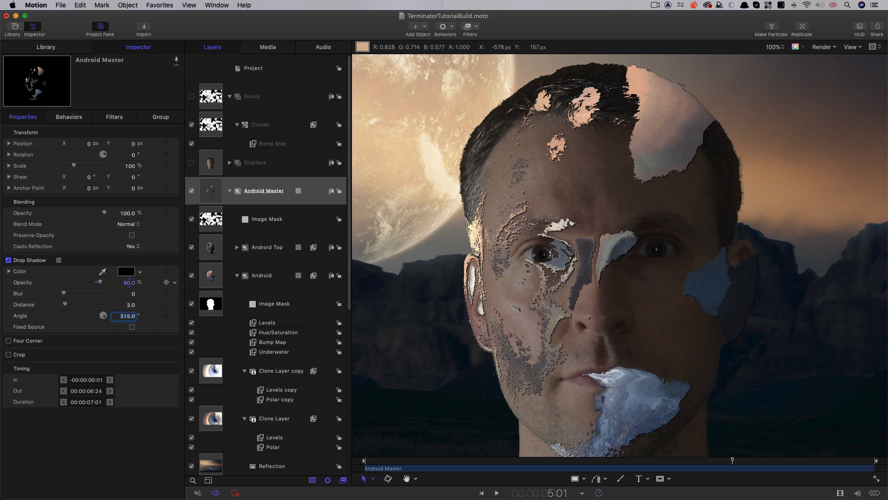
- Set the Android Master drop shadow's angle to 135° and compare the image with the shadow off and on
text(135)
key(Return)
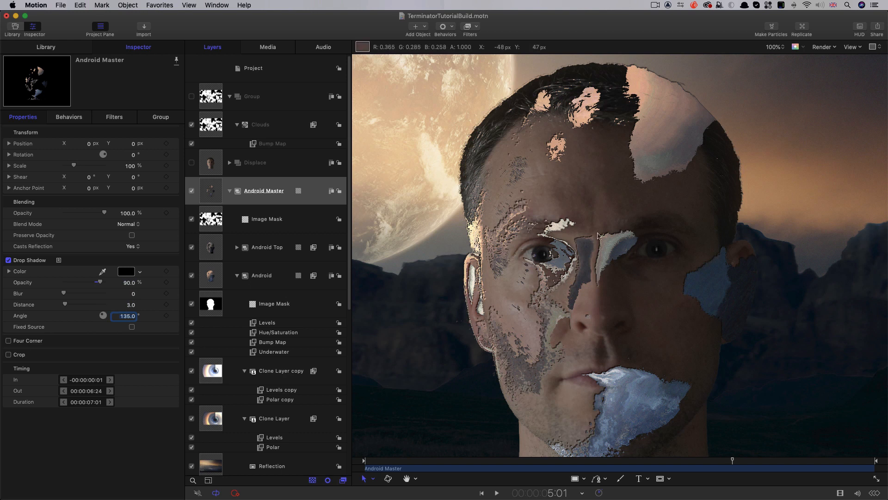
click(9, 260)
click(8, 260)
click(8, 259)
click(8, 260)
- Keyframe Android Master's blending opacity at 0% at 5:24 and at 100% six frames earlier
drag(740, 469, 800, 469)
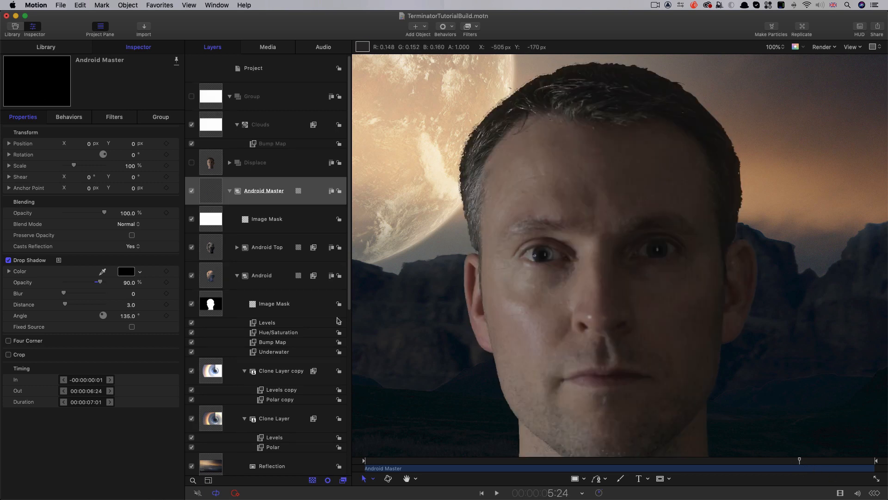
click(166, 213)
drag(106, 213, 4, 208)
key(Left)
key(Left)
key(Left)
key(Left)
key(Left)
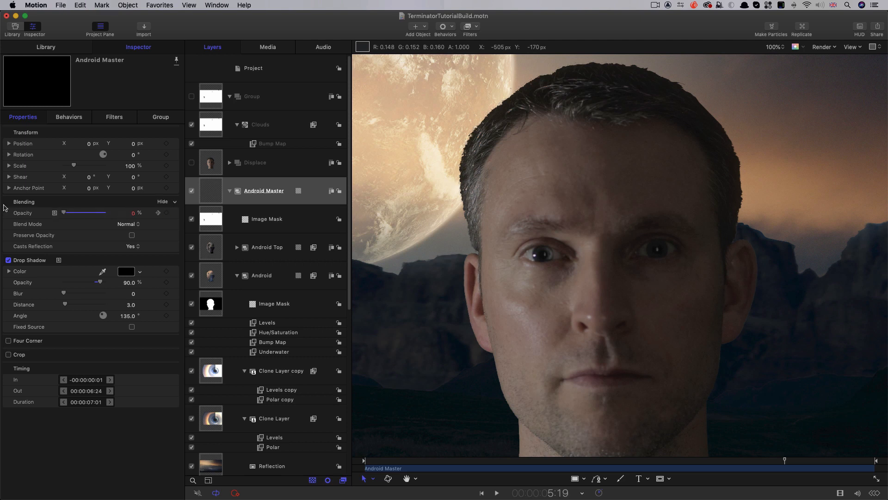
drag(64, 212, 107, 214)
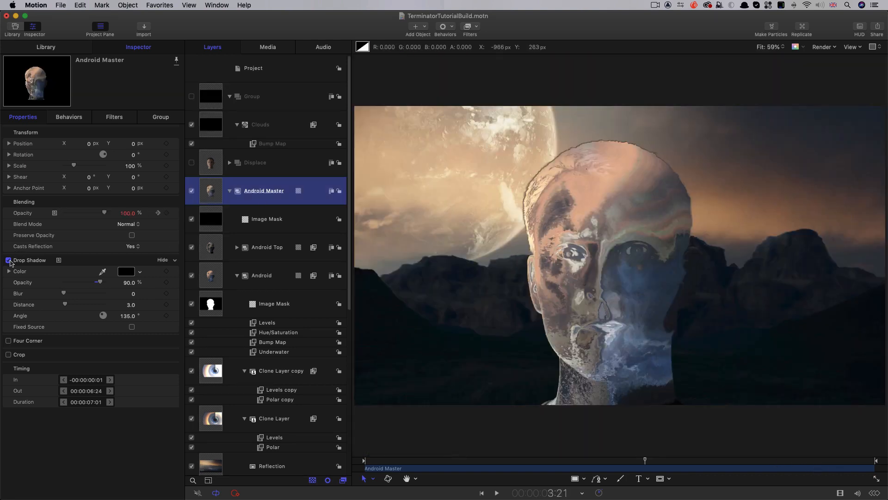
- Compare the head's outline at 3:21 without and with the drop shadow, and move Android Master into a new group
click(9, 260)
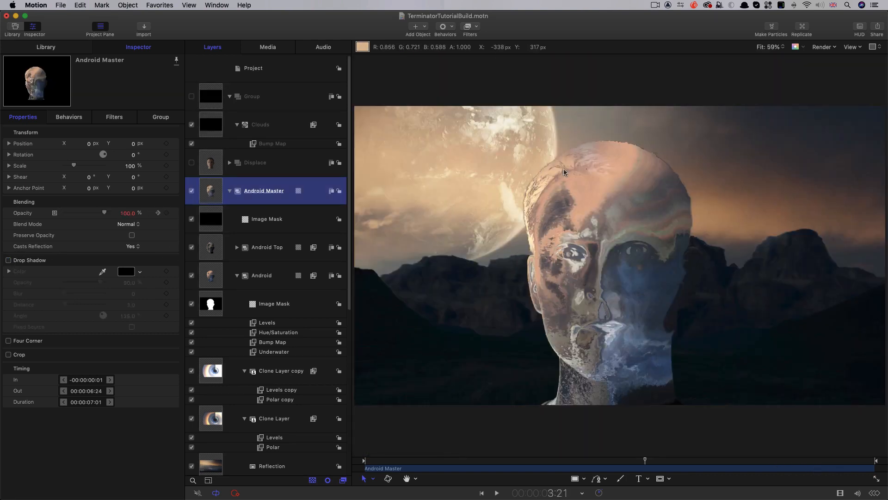
click(8, 260)
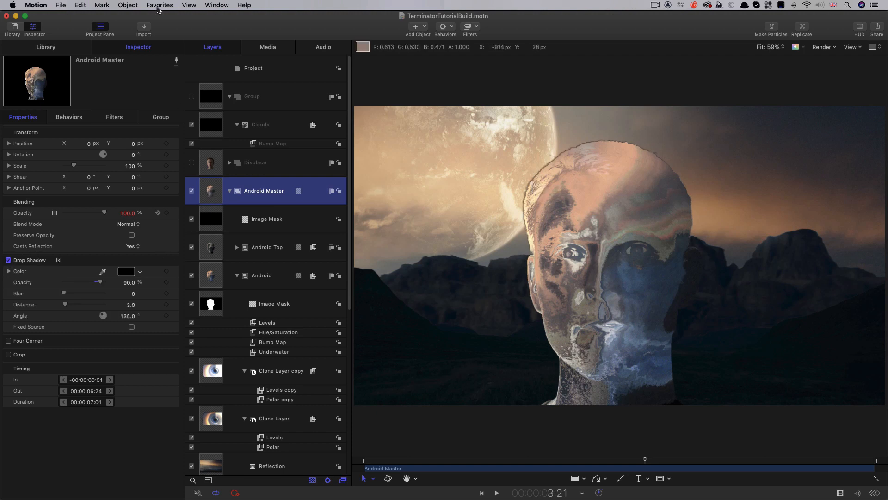
click(128, 5)
click(128, 17)
drag(211, 228, 282, 198)
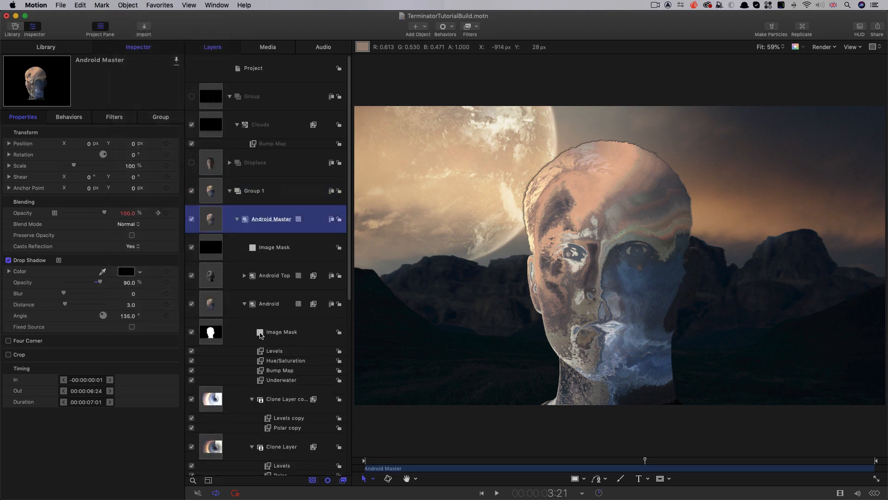
- Copy the Android layer's DannyMatte image mask onto Group 1 and compare the outline with the copy off and on
click(261, 334)
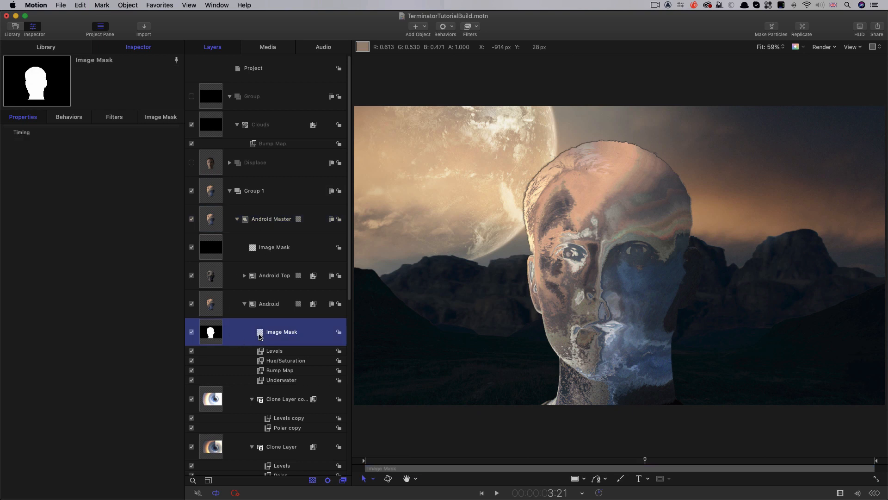
drag(261, 334, 210, 190)
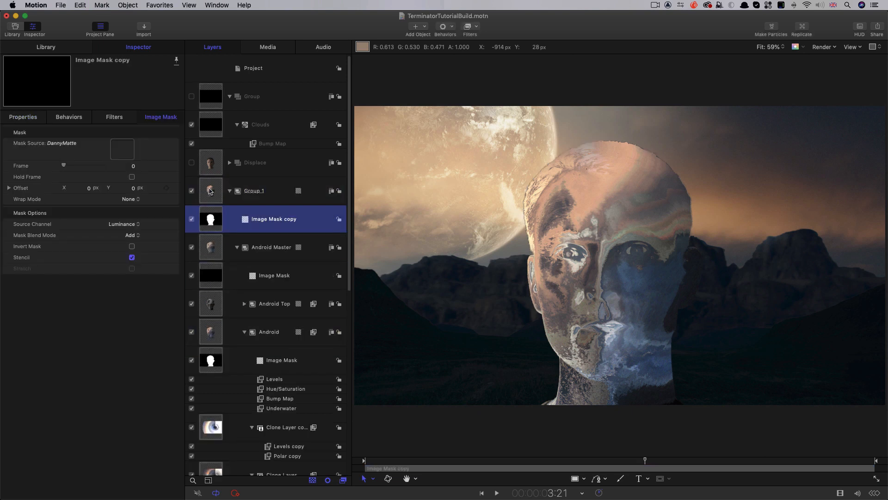
click(191, 220)
click(191, 219)
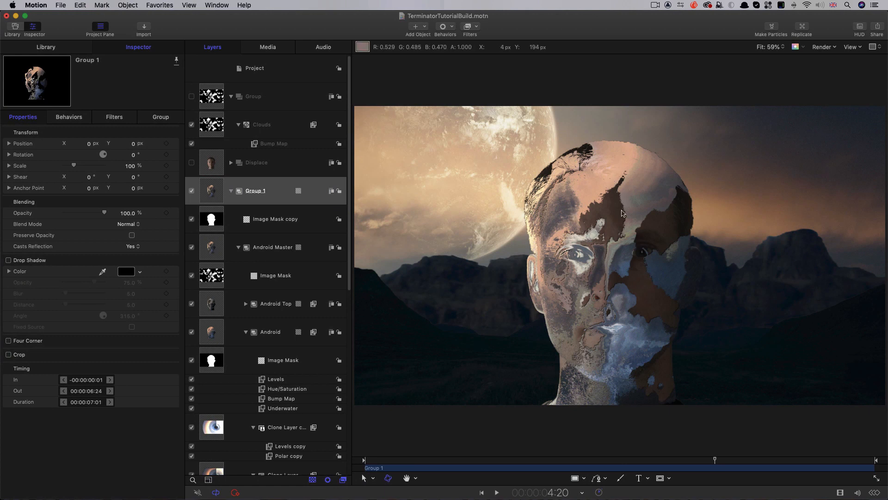
- Add a Gaussian Blur filter and a Levels filter to the Clouds generator
click(211, 123)
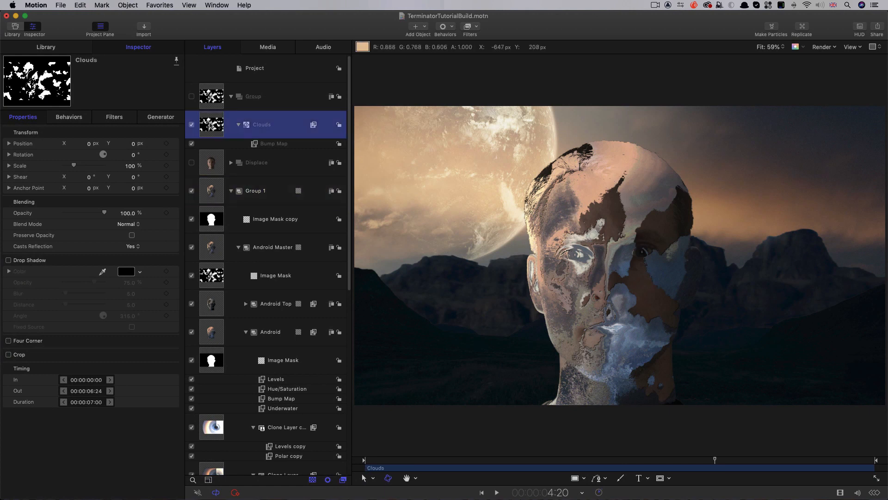
click(478, 27)
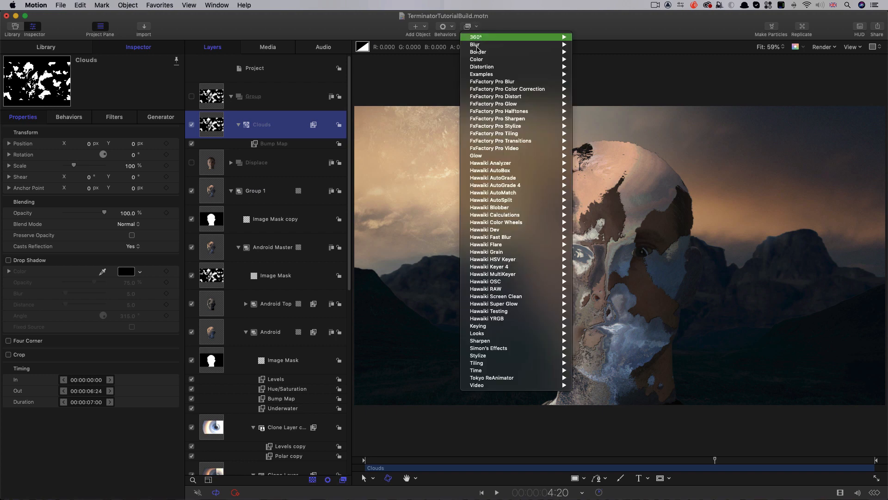
mouse_move(479, 45)
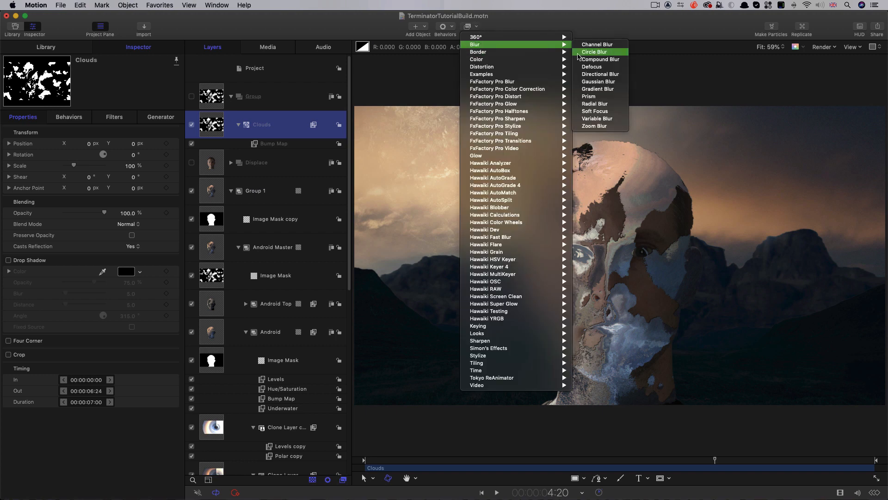
click(597, 82)
click(473, 29)
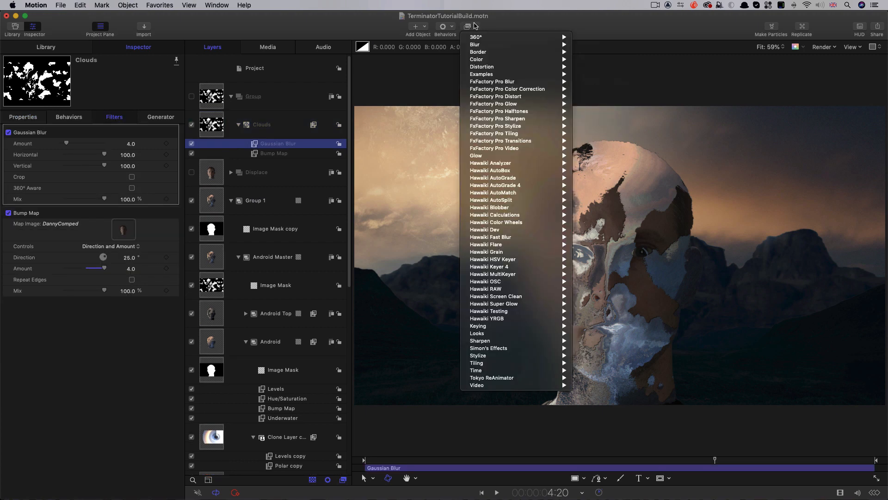
mouse_move(483, 60)
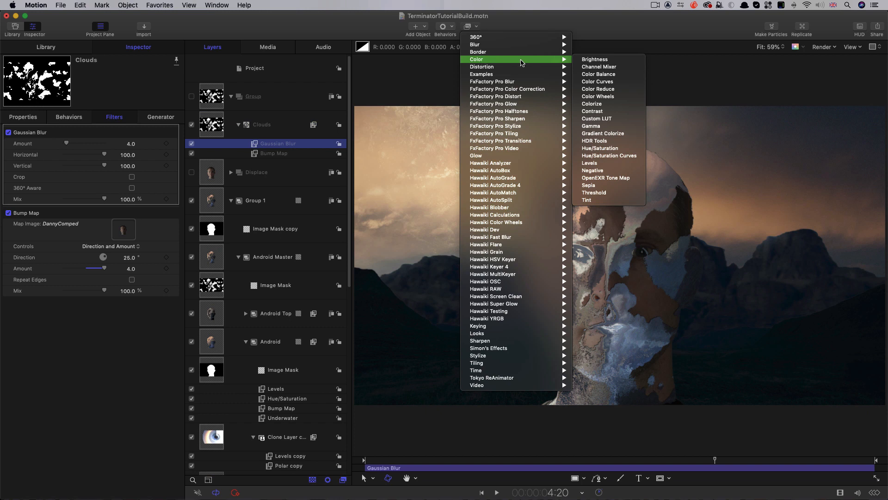
click(629, 163)
- Set the Clouds Gaussian Blur amount to 12 and tighten the Levels input range to black 0.41 and white about 0.6
click(128, 248)
text(12)
key(Return)
key(alt+z)
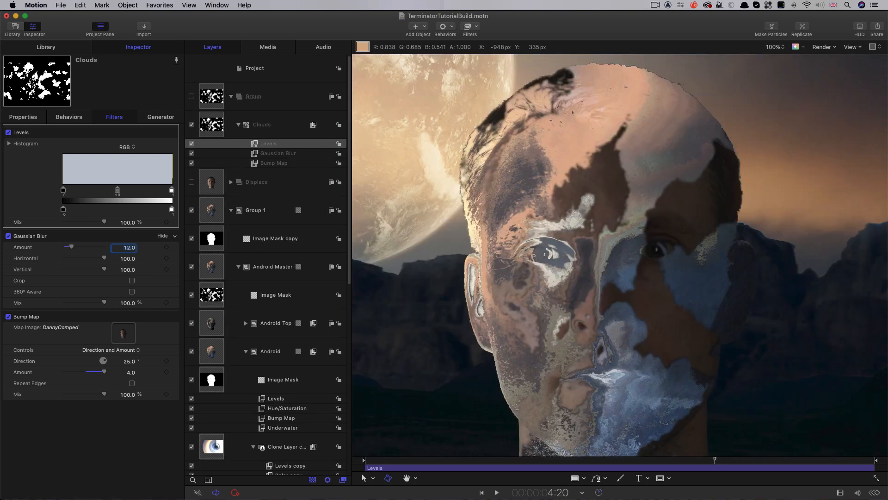
drag(64, 190, 108, 189)
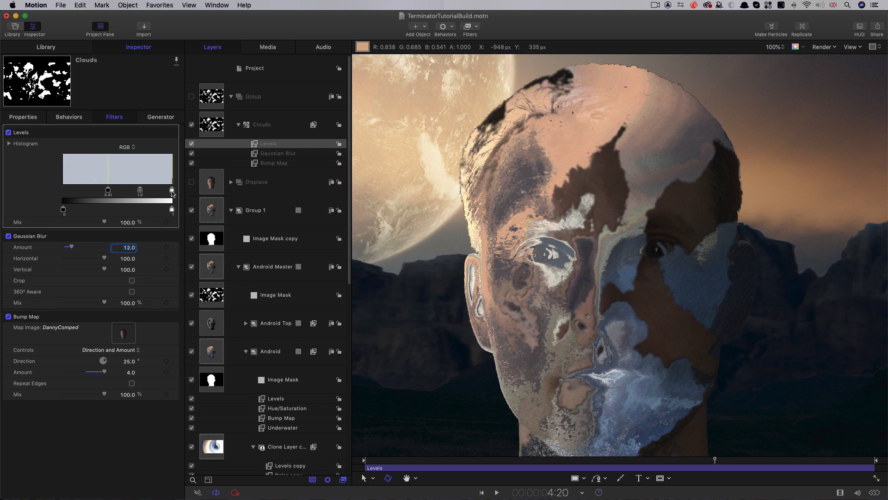
mouse_move(171, 190)
mouse_down()
mouse_move(119, 199)
mouse_move(127, 198)
mouse_up()
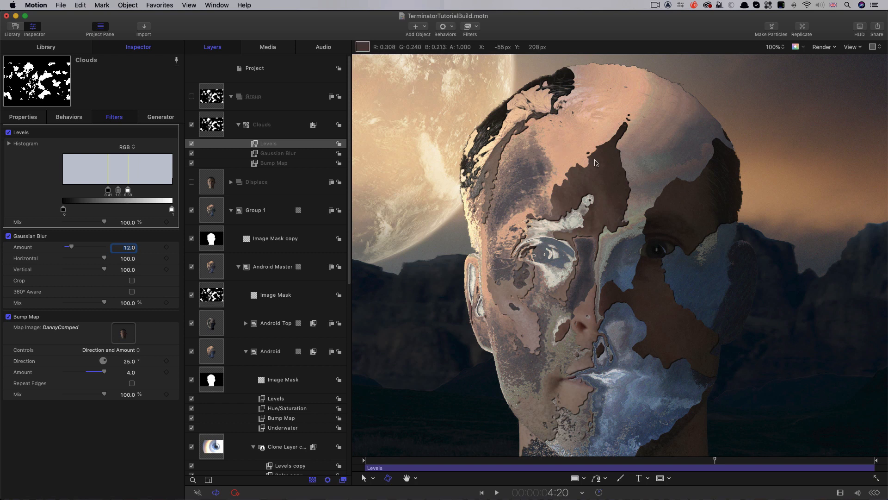
- Compare the patch edges with the Clouds Gaussian Blur and Levels filters off and on, and slightly increase the blur amount
shift+click(291, 155)
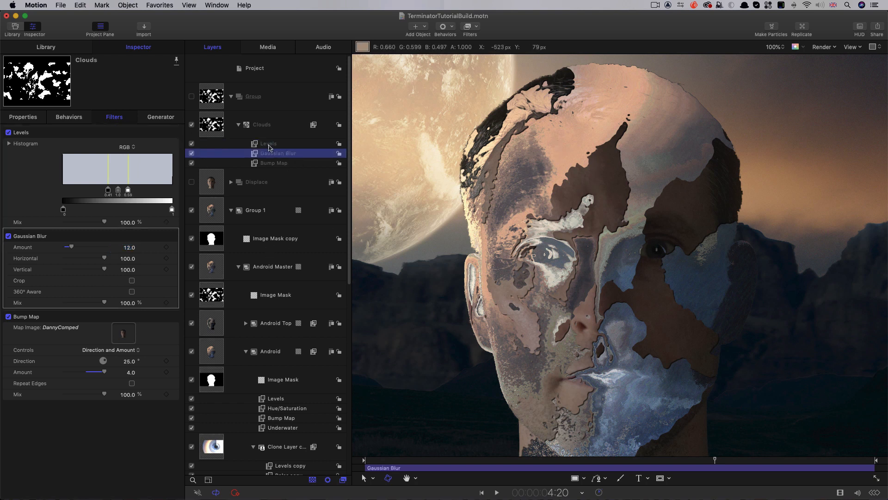
click(191, 154)
click(192, 153)
mouse_move(71, 247)
mouse_down()
mouse_move(99, 249)
mouse_move(76, 249)
mouse_up()
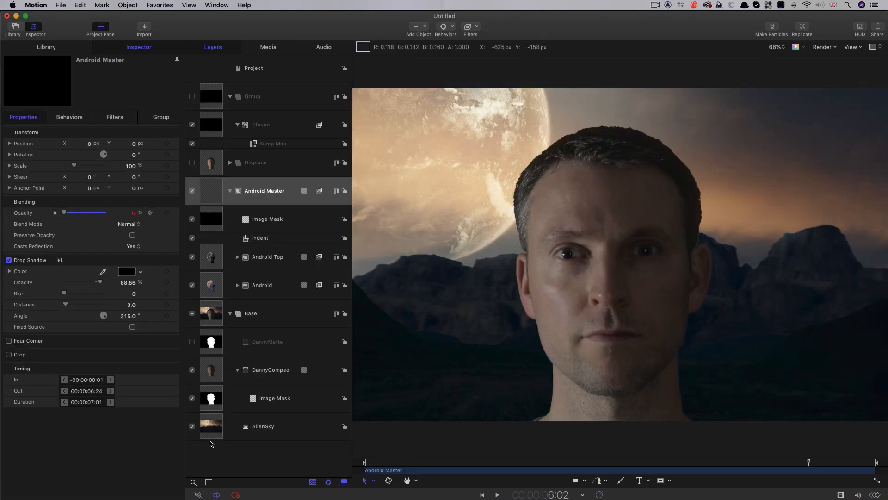
- Duplicate the DannyComped layer together with its image mask in the Base group
click(210, 370)
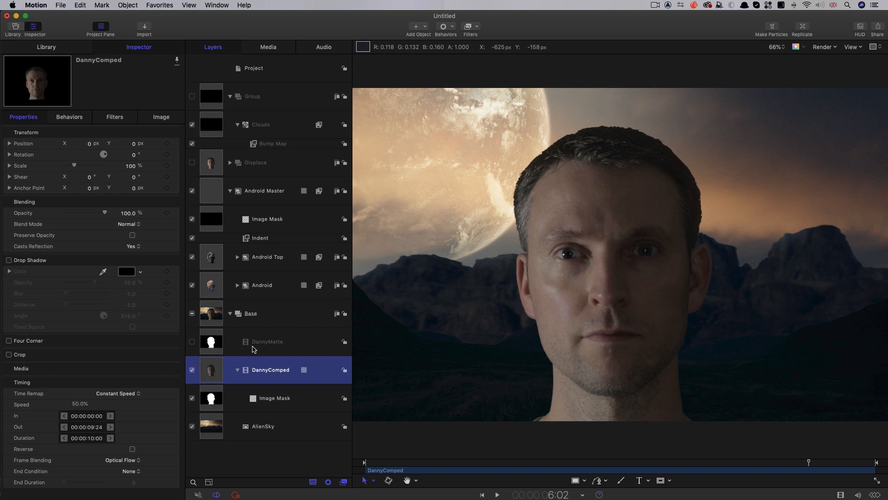
right_click(211, 368)
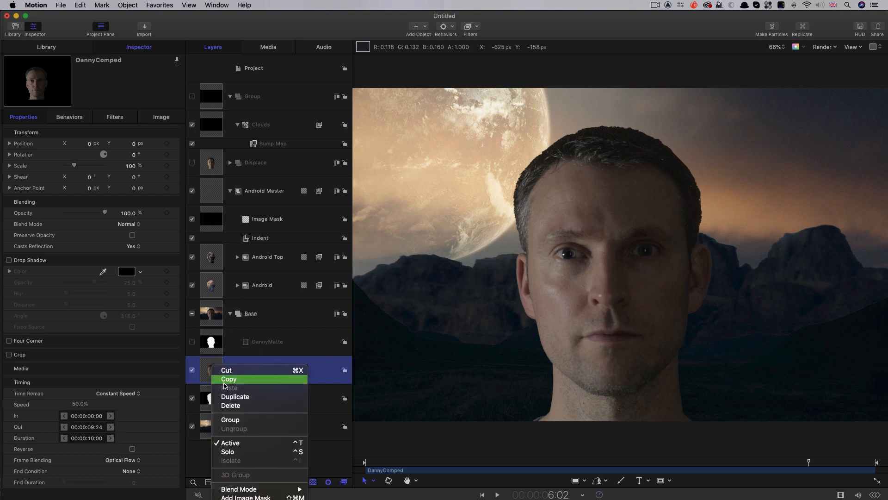
click(234, 397)
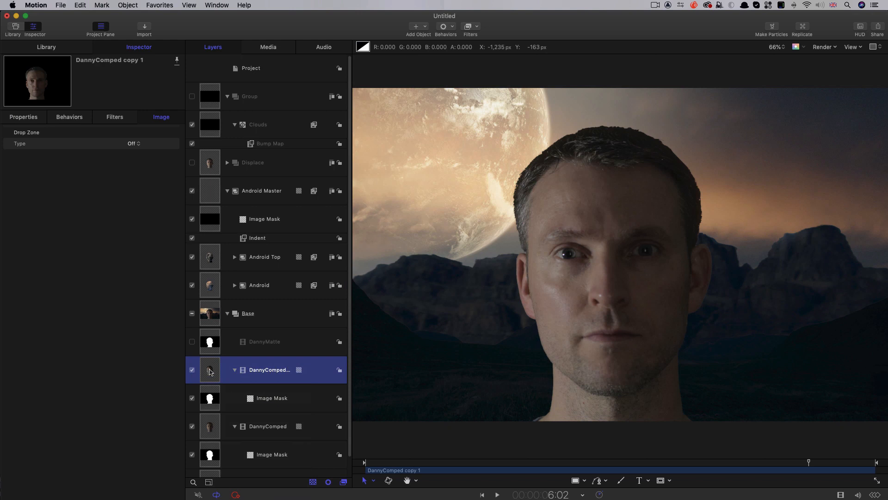
- Put the DannyComped copy into a new group inside Base and name the group Eye Glitch
click(128, 5)
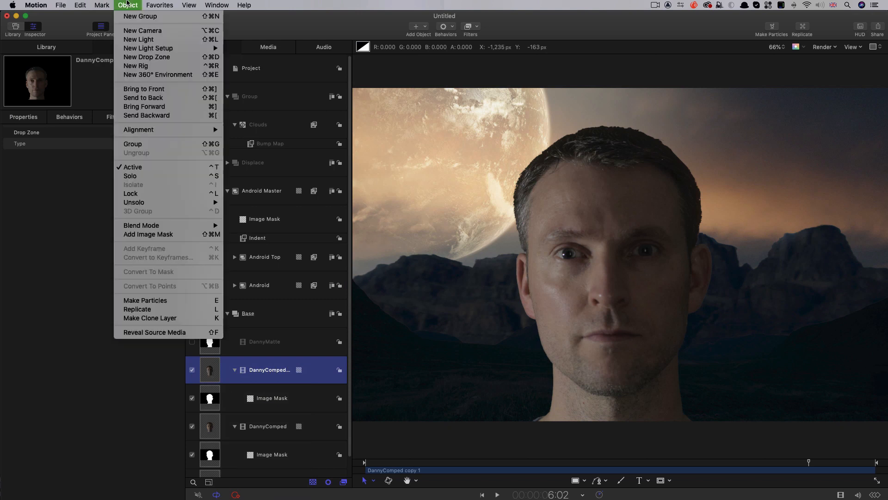
click(135, 18)
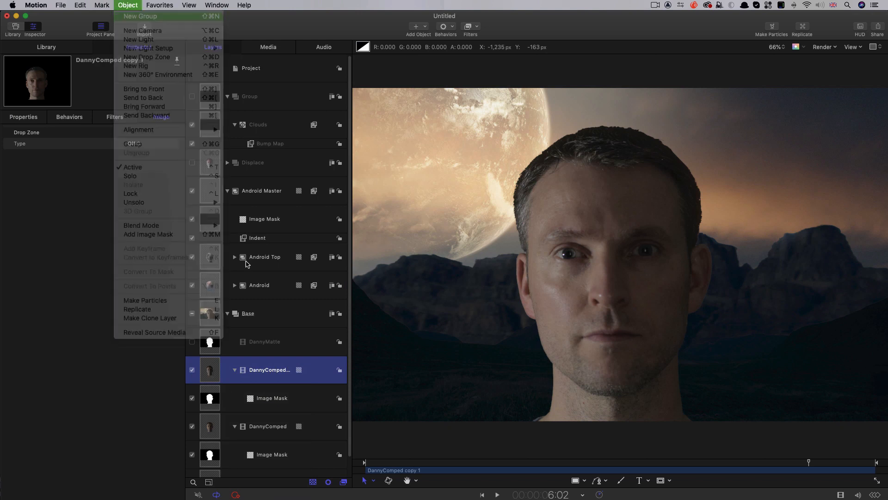
drag(208, 407, 223, 365)
click(280, 368)
click(279, 369)
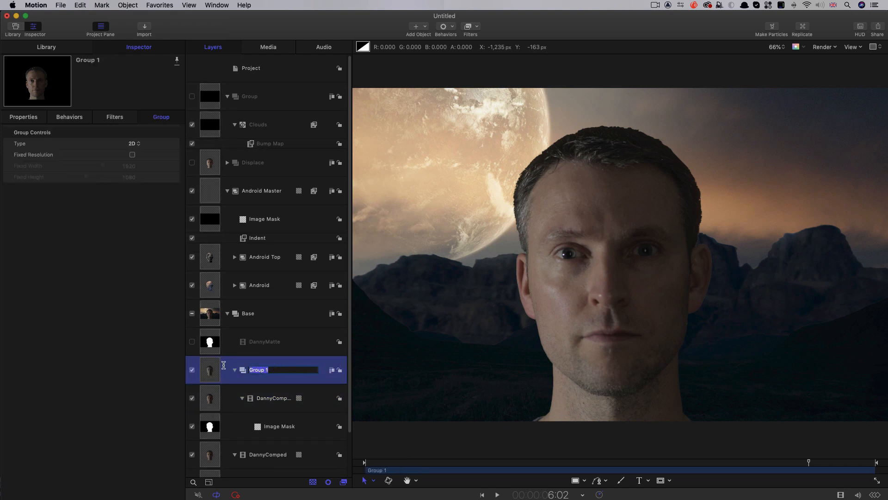
text(Eye Glitch)
key(Return)
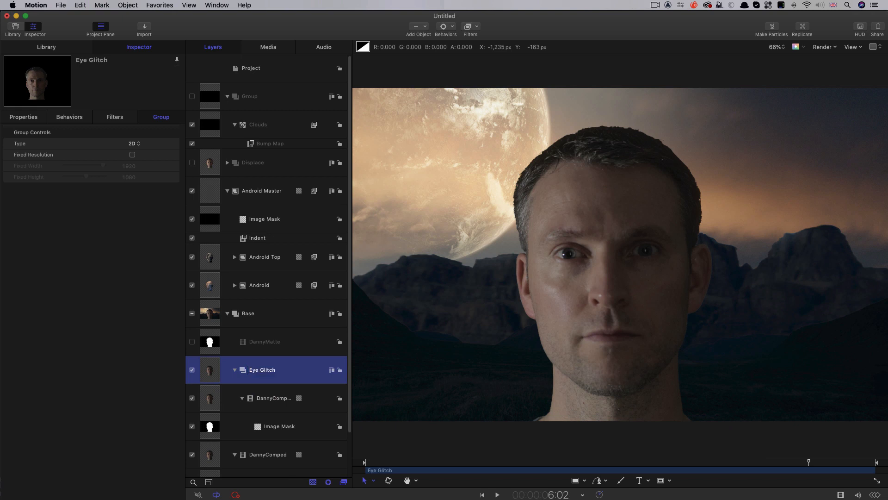
- Trim the Eye Glitch group to run from 6:10 to 6:13, and park the playhead at 6:12
drag(817, 462, 832, 462)
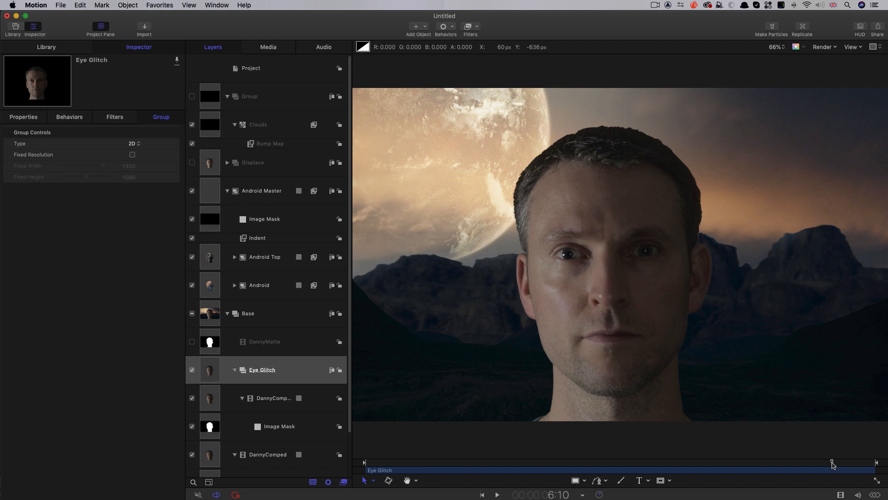
key(i)
key(Right)
key(Right)
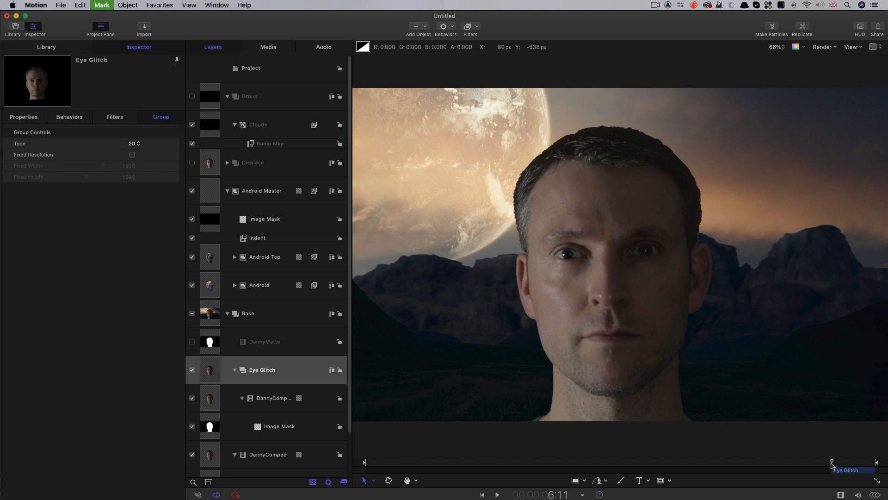
key(o)
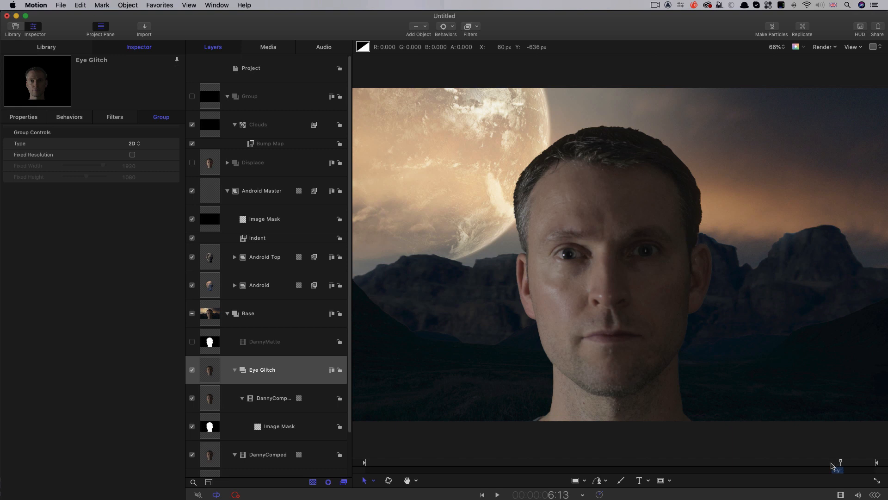
drag(840, 462, 837, 464)
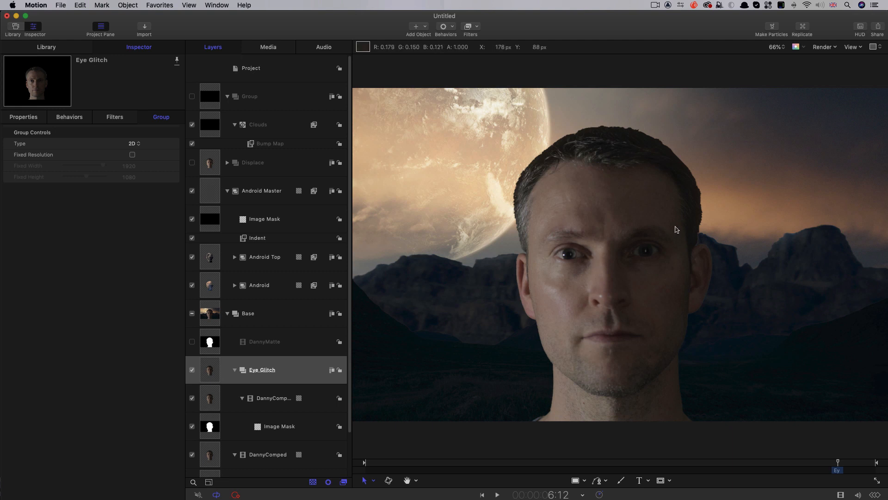
- Draw a four-point Bezier mask about 44 by 40 px around the shadowed eye's iris on the Eye Glitch group
key(super+equal)
key(super+equal)
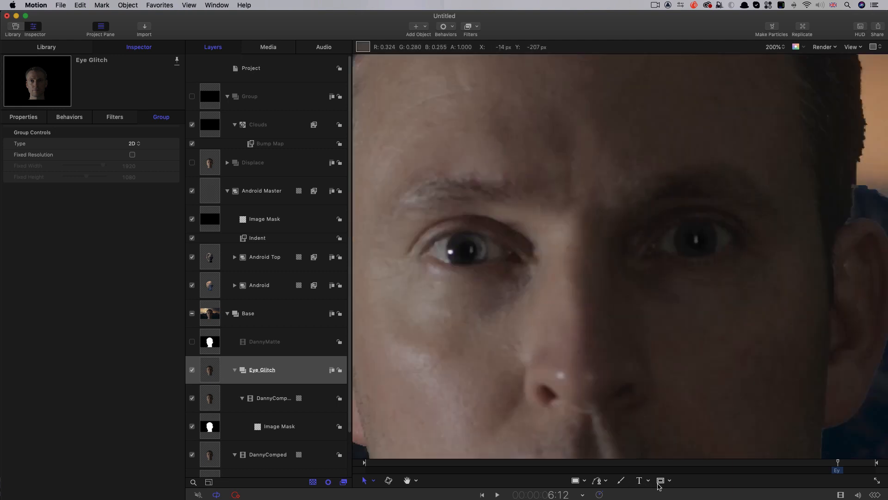
key(alt+r)
drag(675, 236, 716, 226)
click(698, 221)
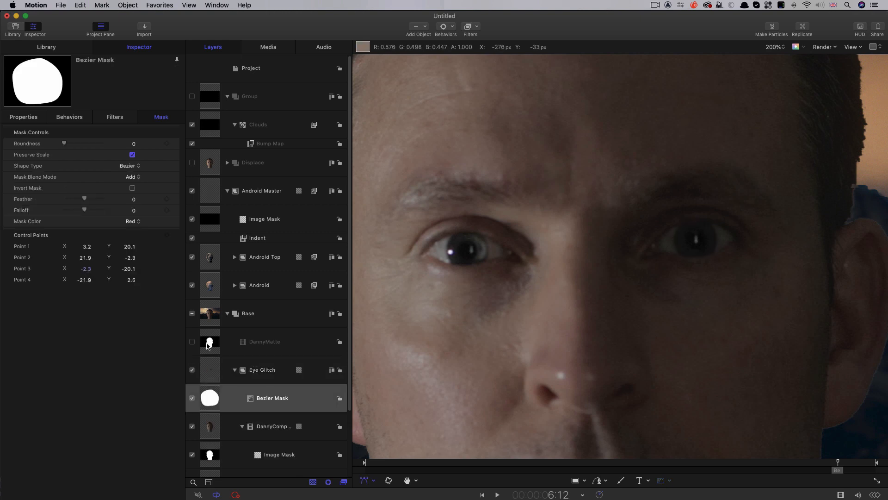
- Add the Stylize filter Bad TV to the Eye Glitch group
click(209, 370)
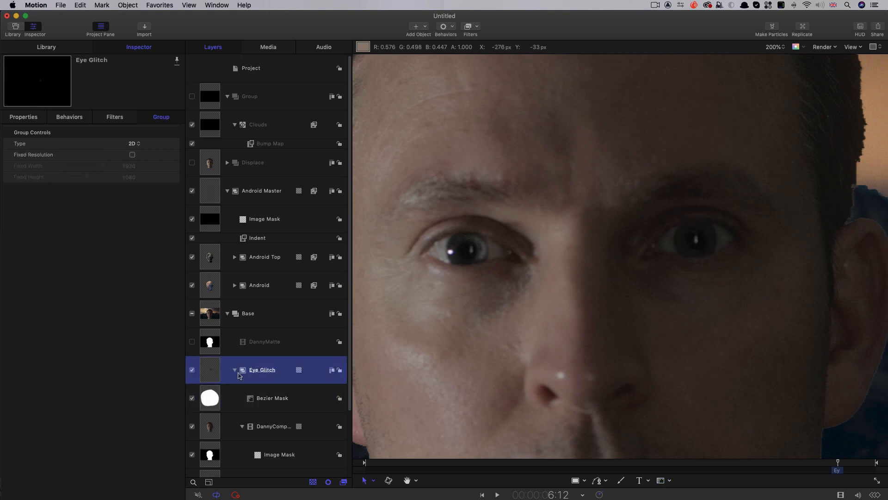
click(475, 27)
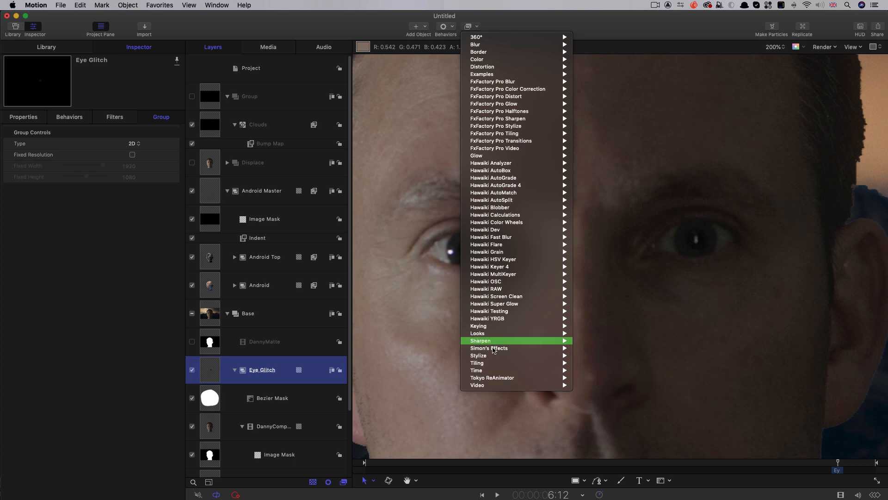
mouse_move(494, 355)
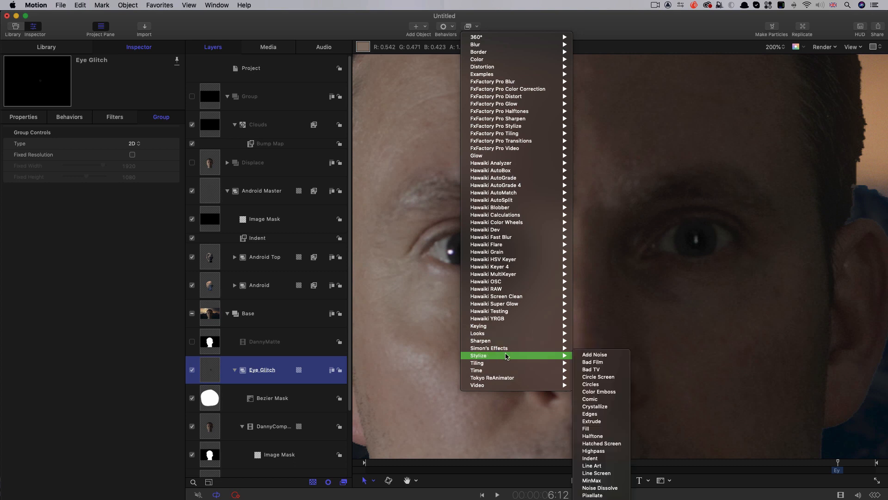
click(603, 370)
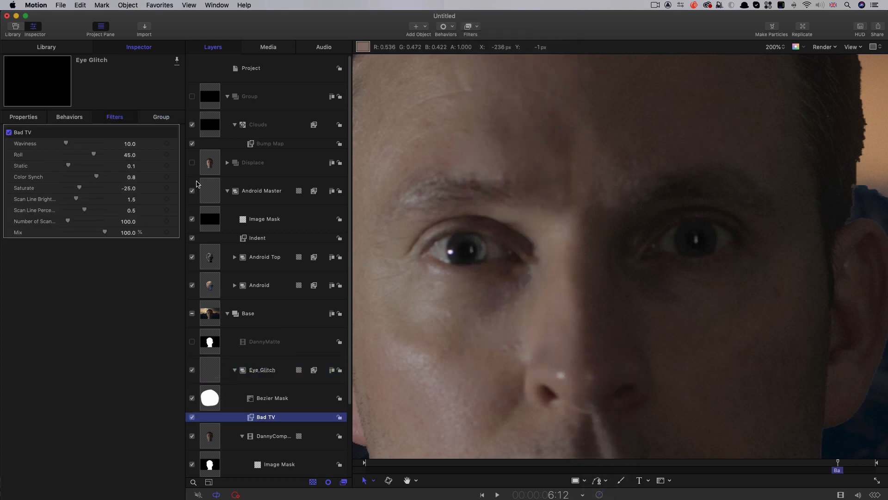
- Set Bad TV's waviness to 0, roll to -100, static to 0.41, saturate to 100 and scan line brightness to 2.63
drag(69, 143, 19, 142)
drag(83, 156, 2, 153)
drag(68, 166, 83, 201)
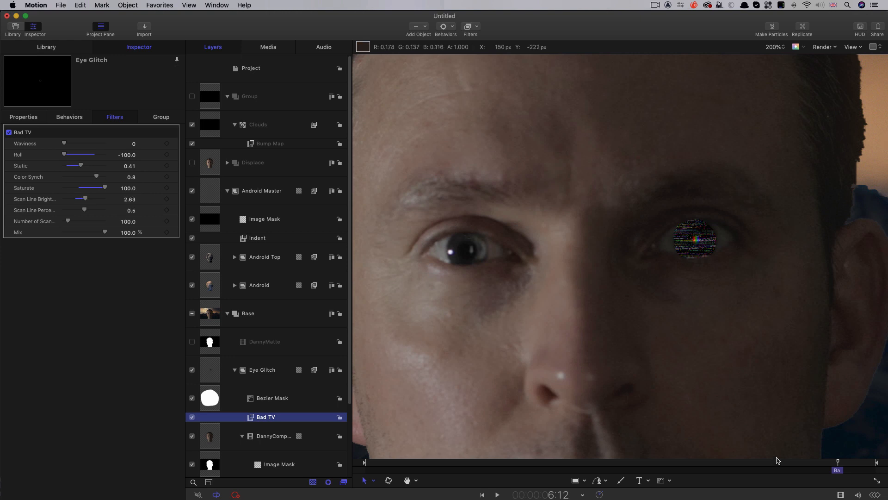
- Set the feather of the Eye Glitch group's Bezier mask to -1
click(217, 393)
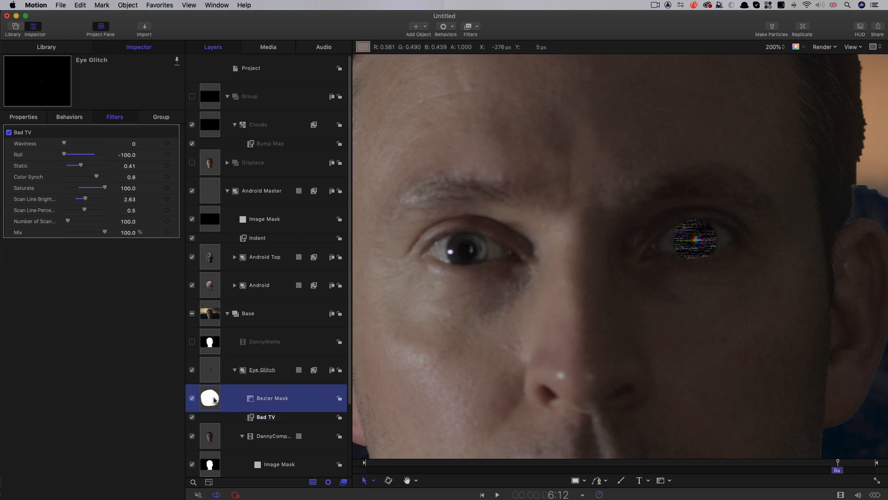
click(136, 200)
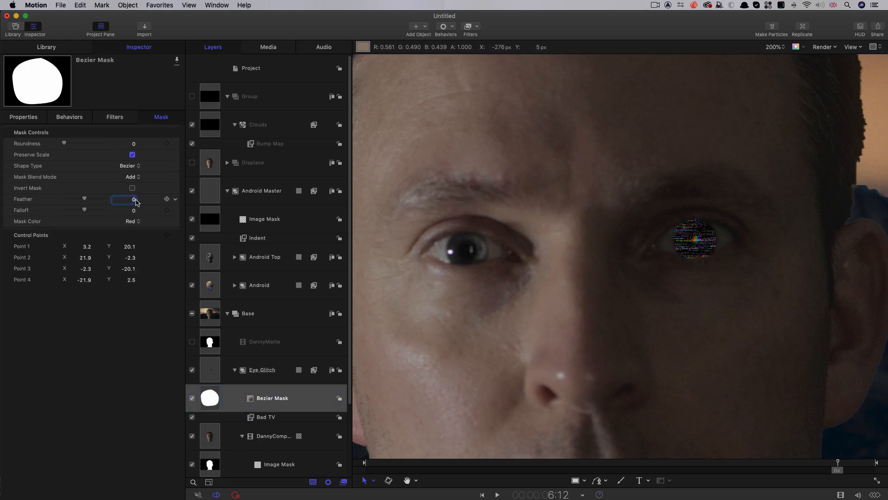
text(-1)
key(Return)
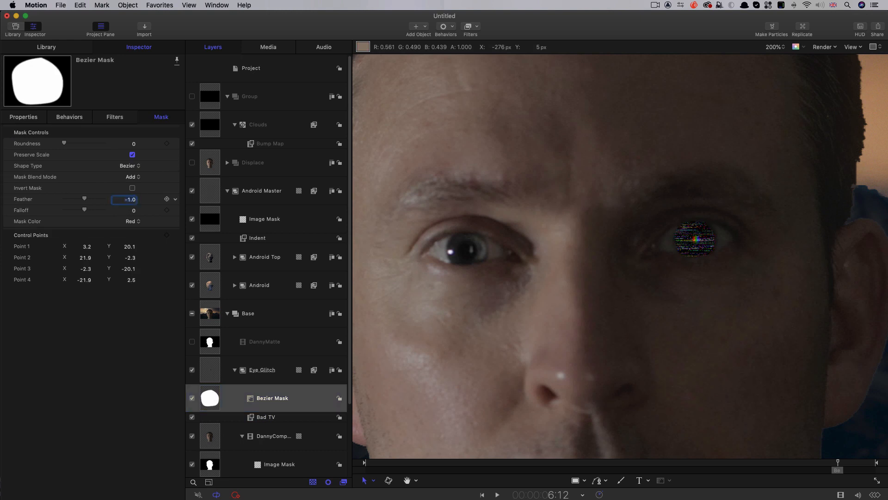